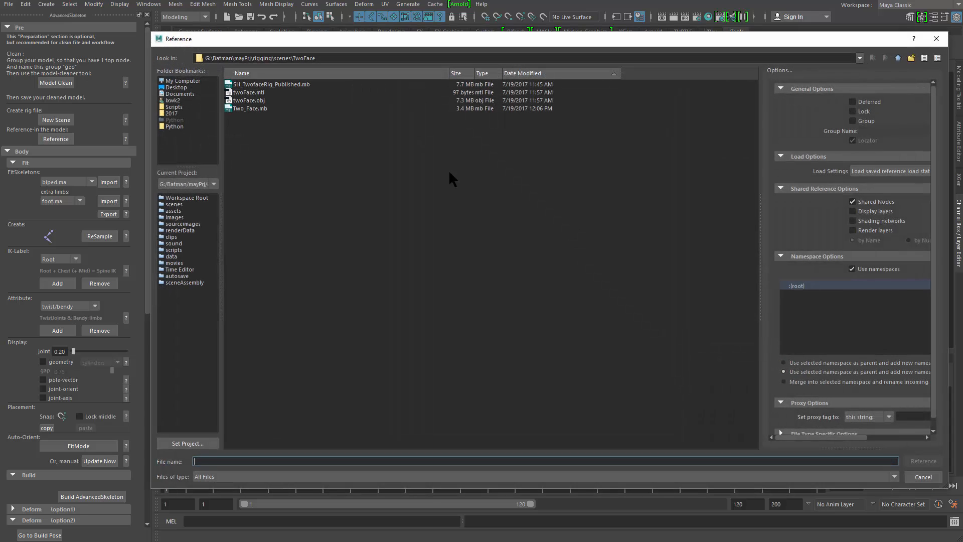
- Reference the Two_Face.mb scene file into the current scene
{"action": "left_click", "coordinate": [267, 107]}
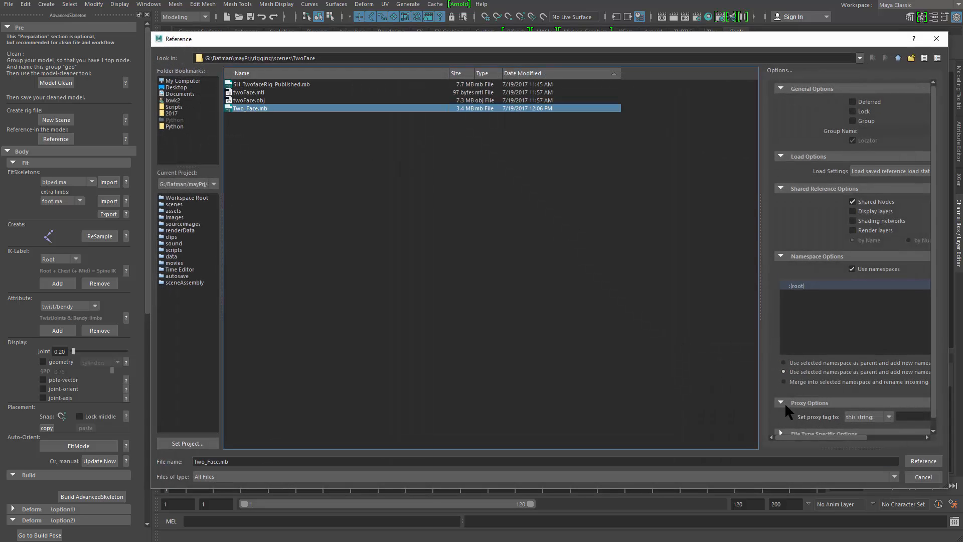
{"action": "left_click", "coordinate": [923, 459]}
{"action": "scroll", "coordinate": [435, 219], "scroll_direction": "down", "scroll_amount": 6}
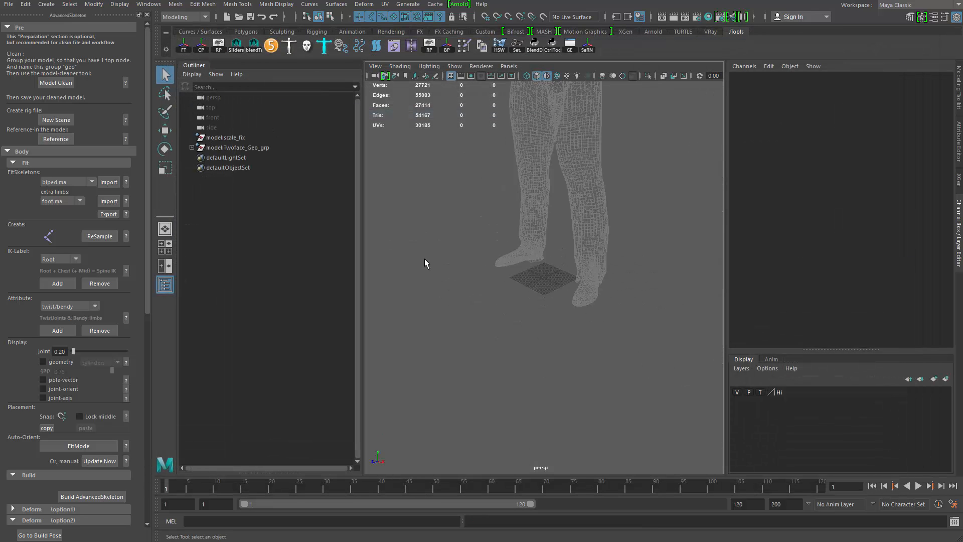
- Frame the character and turn off template display on its display layer
{"action": "middle_click_drag", "start_coordinate": [552, 213], "coordinate": [554, 378], "text": "alt"}
{"action": "scroll", "coordinate": [512, 380], "scroll_direction": "down", "scroll_amount": 3}
{"action": "left_click_drag", "start_coordinate": [512, 380], "coordinate": [531, 348], "text": "alt"}
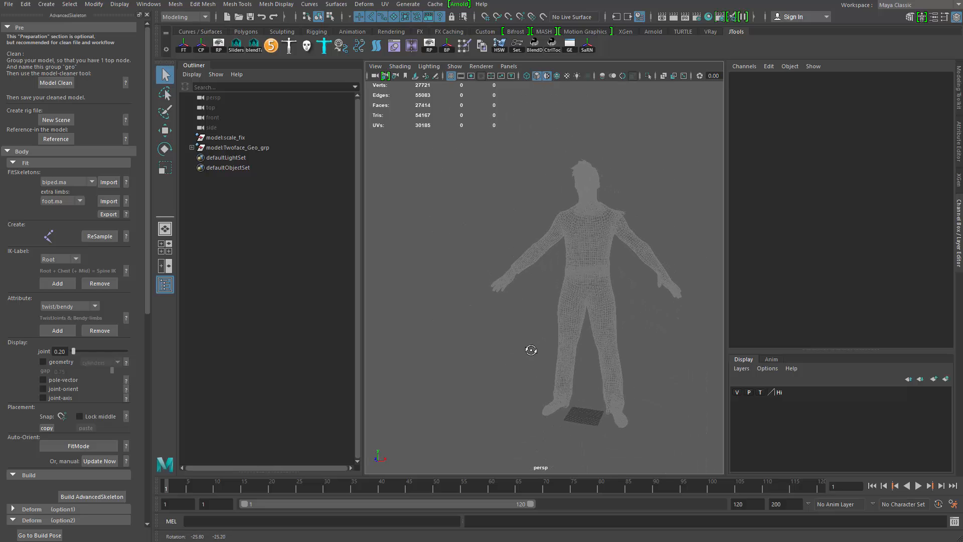
{"action": "scroll", "coordinate": [571, 375], "scroll_direction": "up", "scroll_amount": 4}
{"action": "scroll", "coordinate": [571, 374], "scroll_direction": "down", "scroll_amount": 4}
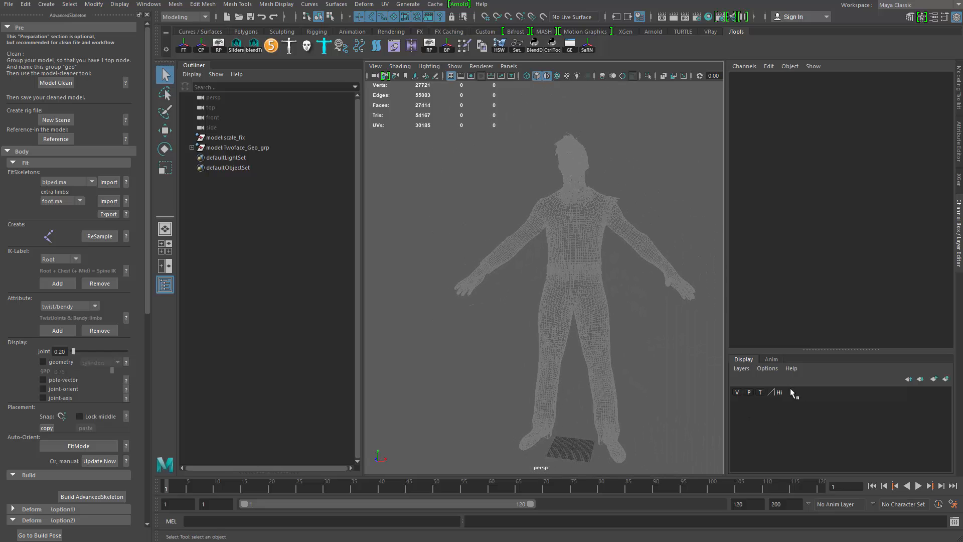
{"action": "left_click", "coordinate": [762, 392]}
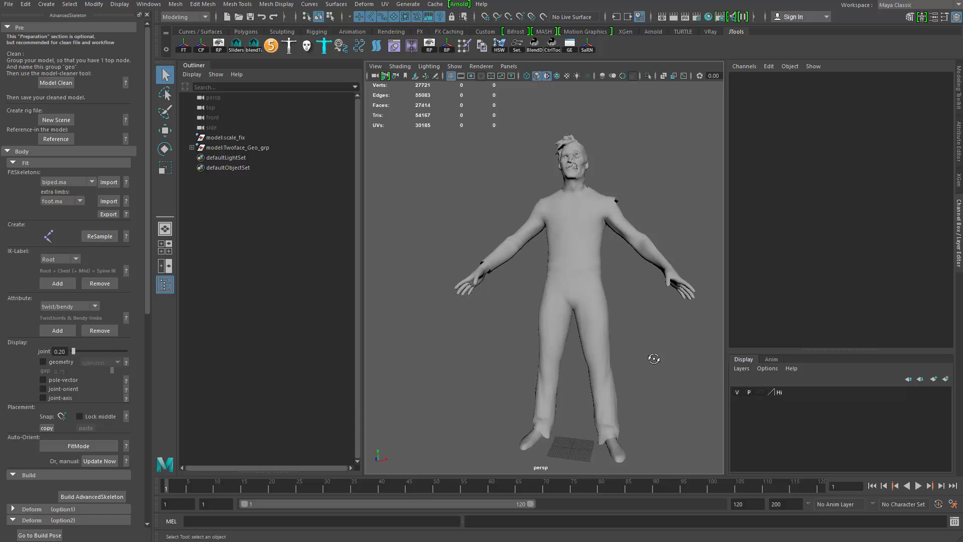
- Import the biped fit skeleton into the scene
{"action": "left_click_drag", "start_coordinate": [654, 358], "coordinate": [638, 289], "text": "alt"}
{"action": "scroll", "coordinate": [638, 289], "scroll_direction": "up", "scroll_amount": 3}
{"action": "middle_click_drag", "start_coordinate": [639, 289], "coordinate": [576, 384], "text": "alt"}
{"action": "left_click", "coordinate": [534, 262]}
{"action": "left_click", "coordinate": [538, 195]}
{"action": "right_click_drag", "start_coordinate": [546, 246], "coordinate": [378, 279], "text": "alt"}
{"action": "middle_click_drag", "start_coordinate": [483, 268], "coordinate": [484, 240], "text": "alt"}
{"action": "left_click_drag", "start_coordinate": [484, 240], "coordinate": [480, 203], "text": "alt"}
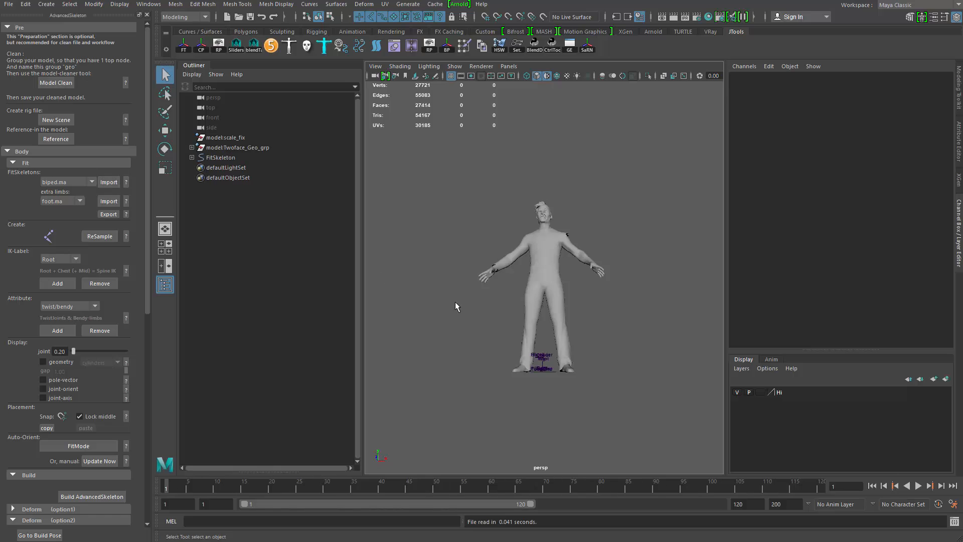
{"action": "scroll", "coordinate": [510, 378], "scroll_direction": "up", "scroll_amount": 10}
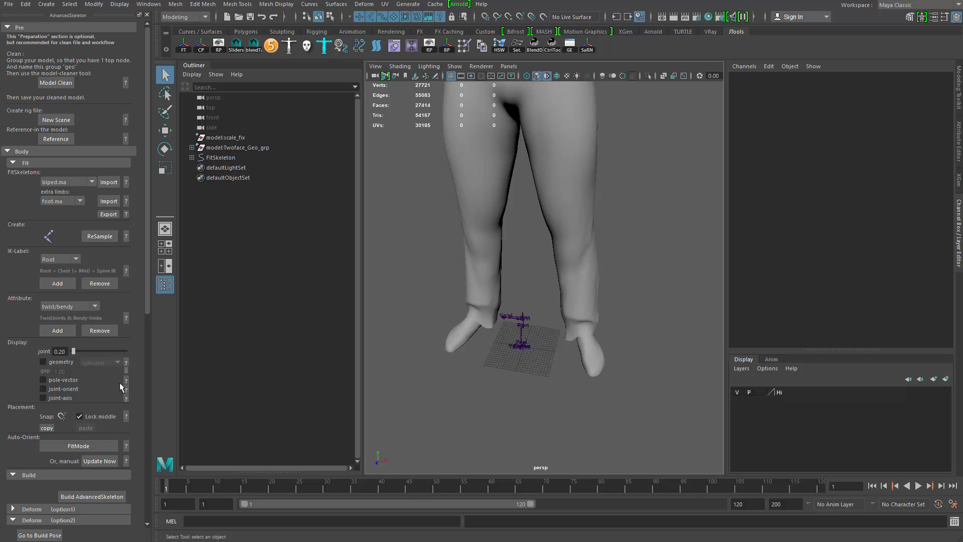
- Switch the fit skeleton into Fit Mode
{"action": "left_click", "coordinate": [75, 446]}
{"action": "middle_click_drag", "start_coordinate": [507, 344], "coordinate": [522, 389], "text": "alt"}
{"action": "right_click_drag", "start_coordinate": [521, 389], "coordinate": [561, 375], "text": "alt"}
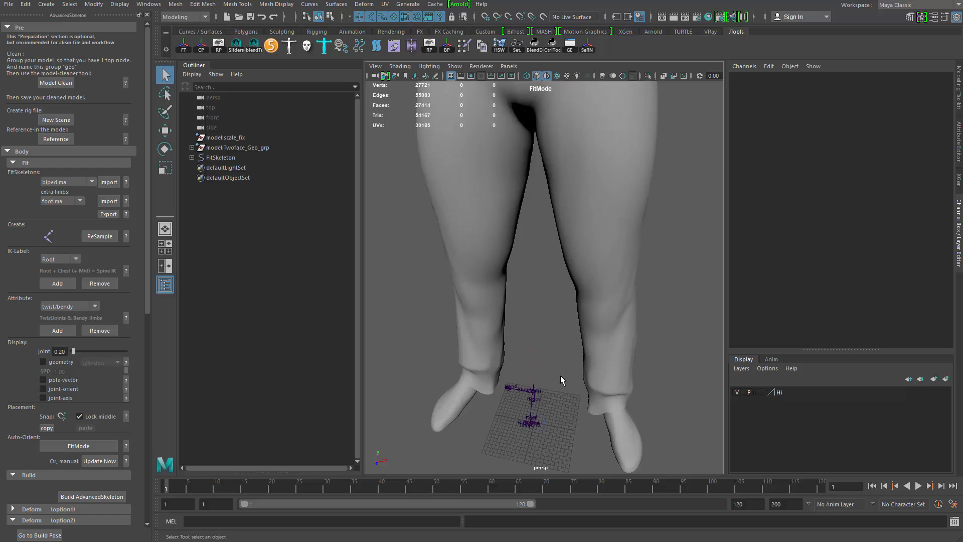
{"action": "middle_click_drag", "start_coordinate": [561, 375], "coordinate": [562, 356], "text": "alt"}
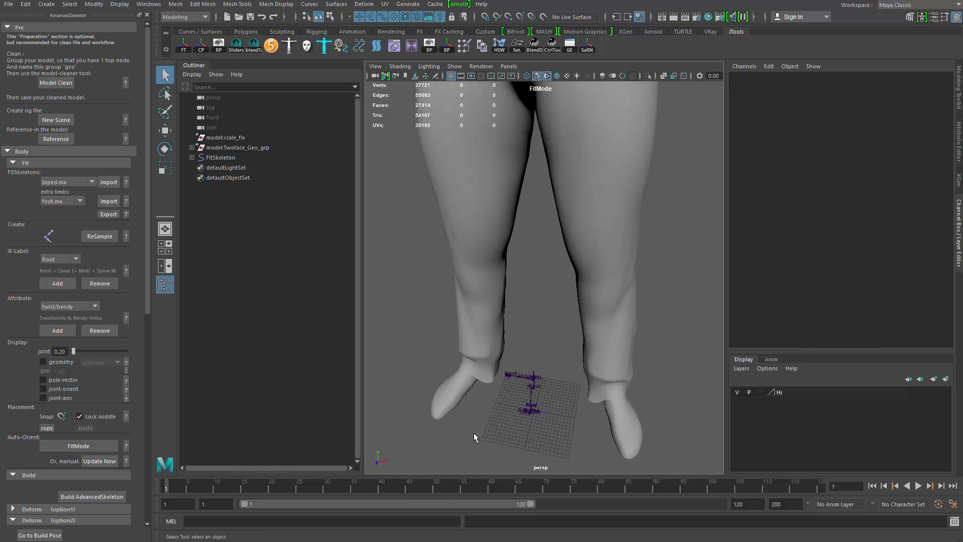
- Select the fit skeleton and scale it up uniformly to about 10.65 to match the character's size
{"action": "middle_click_drag", "start_coordinate": [540, 433], "coordinate": [537, 314], "text": "alt"}
{"action": "right_click_drag", "start_coordinate": [536, 314], "coordinate": [539, 275], "text": "alt"}
{"action": "left_click", "coordinate": [555, 296]}
{"action": "middle_click_drag", "start_coordinate": [540, 275], "coordinate": [552, 317], "text": "alt"}
{"action": "key", "text": "r"}
{"action": "left_click_drag", "start_coordinate": [555, 317], "coordinate": [715, 319]}
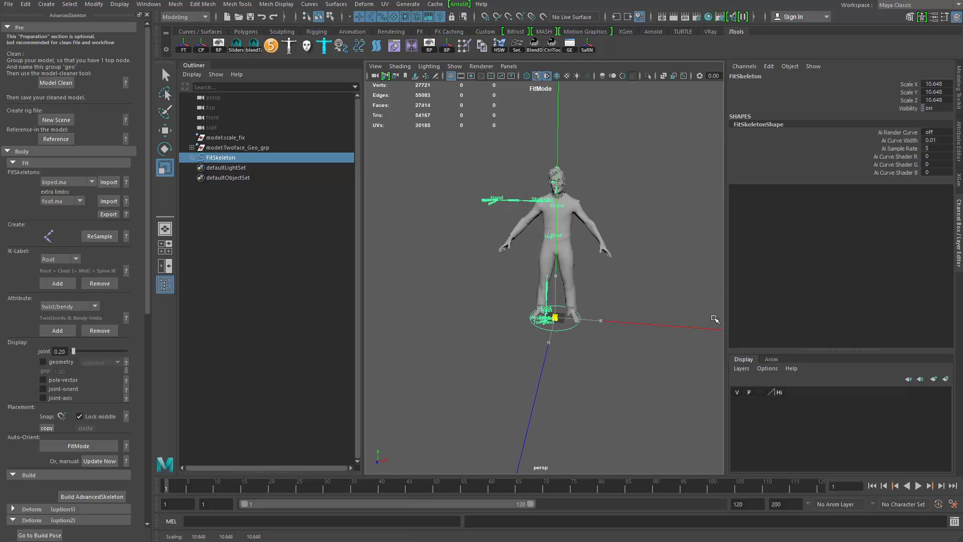
- Template the model's display layer again and switch the viewport to X-ray to see the skeleton inside the mesh
{"action": "right_click_drag", "start_coordinate": [562, 306], "coordinate": [607, 356], "text": "alt"}
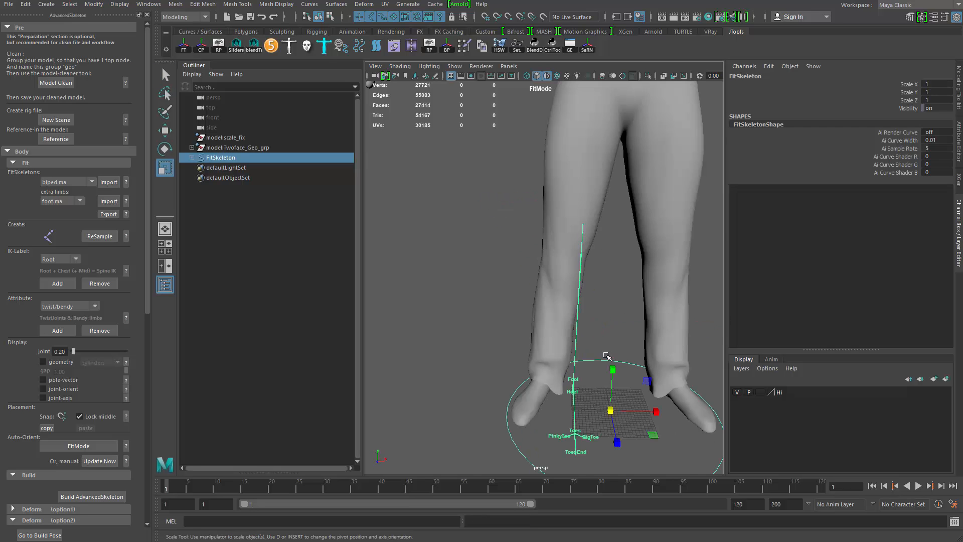
{"action": "middle_click_drag", "start_coordinate": [607, 356], "coordinate": [604, 409], "text": "alt"}
{"action": "right_click_drag", "start_coordinate": [604, 409], "coordinate": [587, 326], "text": "alt"}
{"action": "left_click_drag", "start_coordinate": [587, 327], "coordinate": [583, 352], "text": "alt"}
{"action": "middle_click_drag", "start_coordinate": [583, 352], "coordinate": [573, 375], "text": "alt"}
{"action": "right_click_drag", "start_coordinate": [574, 375], "coordinate": [773, 401], "text": "alt"}
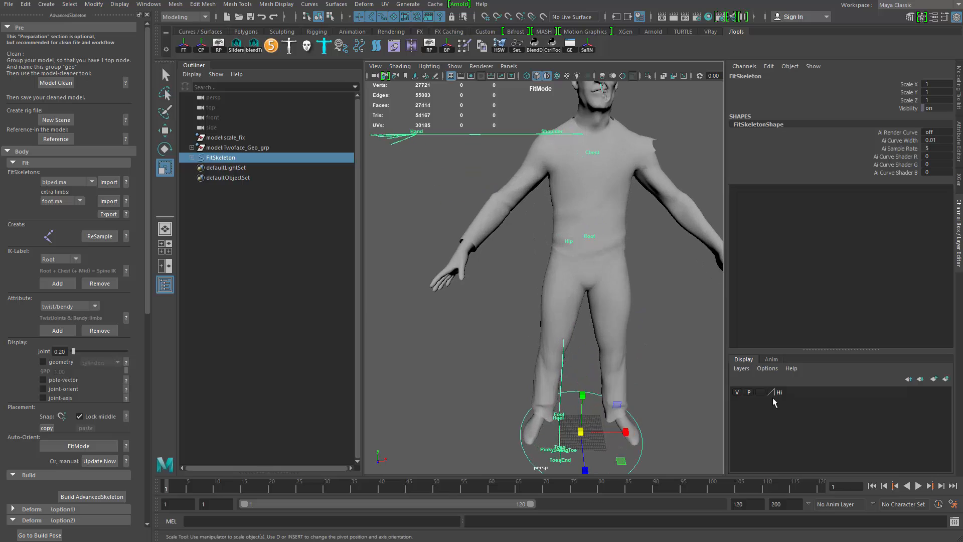
{"action": "left_click", "coordinate": [761, 393]}
{"action": "right_click_drag", "start_coordinate": [622, 396], "coordinate": [553, 401], "text": "alt"}
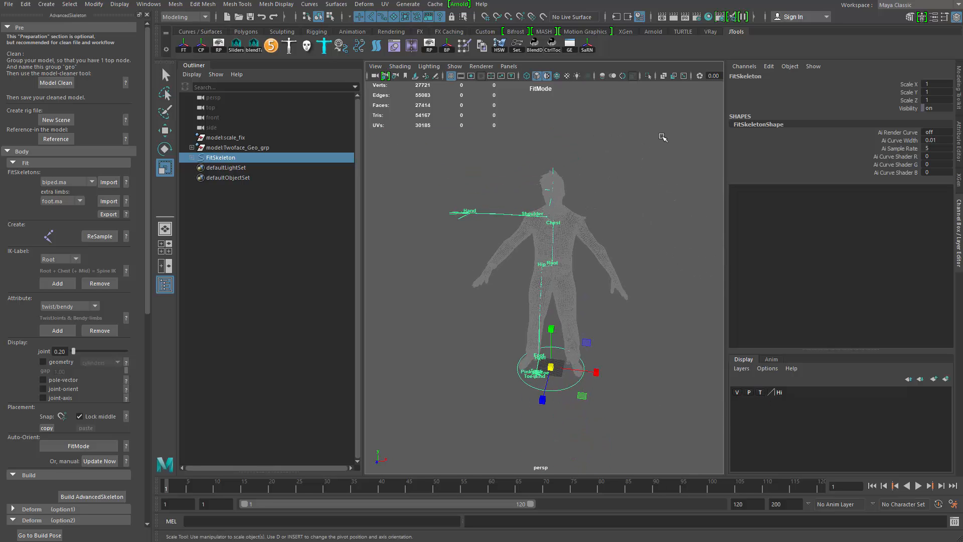
{"action": "left_click", "coordinate": [685, 75]}
- Try fine-tuning the fit skeleton's scale around the feet, undoing each attempt
{"action": "middle_click_drag", "start_coordinate": [578, 250], "coordinate": [577, 199], "text": "alt"}
{"action": "right_click_drag", "start_coordinate": [577, 198], "coordinate": [592, 334], "text": "alt"}
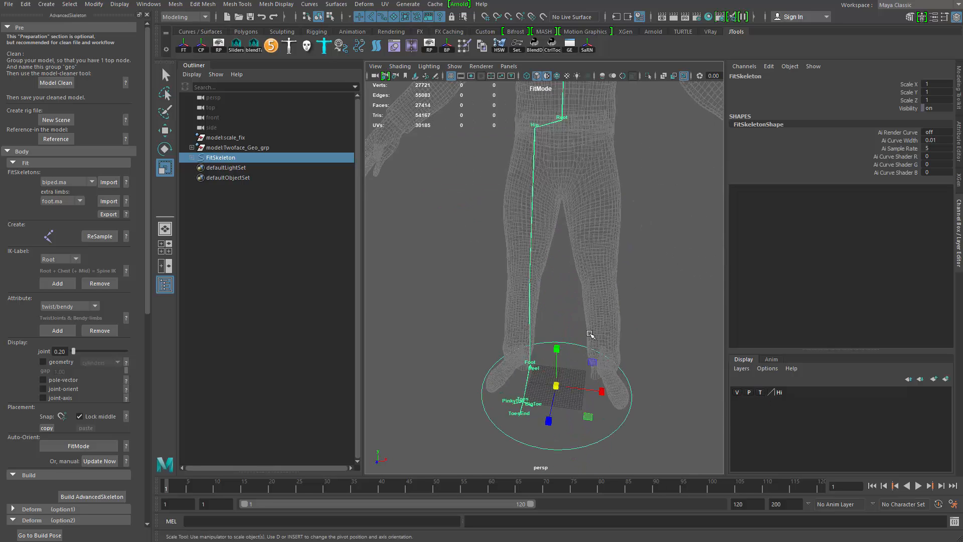
{"action": "middle_click_drag", "start_coordinate": [591, 333], "coordinate": [600, 257], "text": "alt"}
{"action": "right_click_drag", "start_coordinate": [600, 257], "coordinate": [589, 339], "text": "alt"}
{"action": "left_click_drag", "start_coordinate": [576, 323], "coordinate": [597, 351]}
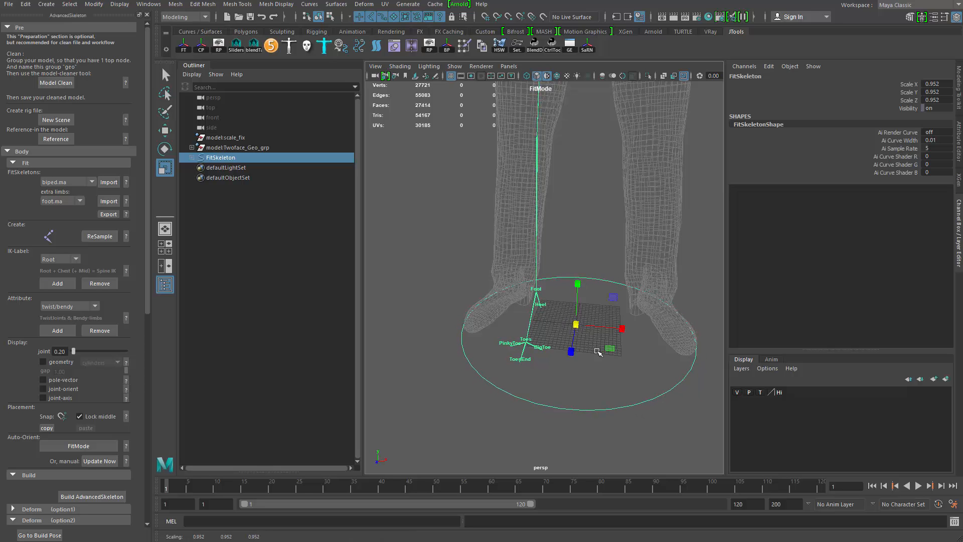
{"action": "key", "text": "ctrl+z"}
{"action": "right_click_drag", "start_coordinate": [568, 259], "coordinate": [559, 199], "text": "alt"}
{"action": "middle_click_drag", "start_coordinate": [559, 198], "coordinate": [580, 343], "text": "alt"}
{"action": "left_click_drag", "start_coordinate": [581, 343], "coordinate": [597, 305], "text": "alt"}
{"action": "right_click_drag", "start_coordinate": [598, 305], "coordinate": [624, 422], "text": "alt"}
{"action": "middle_click_drag", "start_coordinate": [624, 421], "coordinate": [576, 269], "text": "alt"}
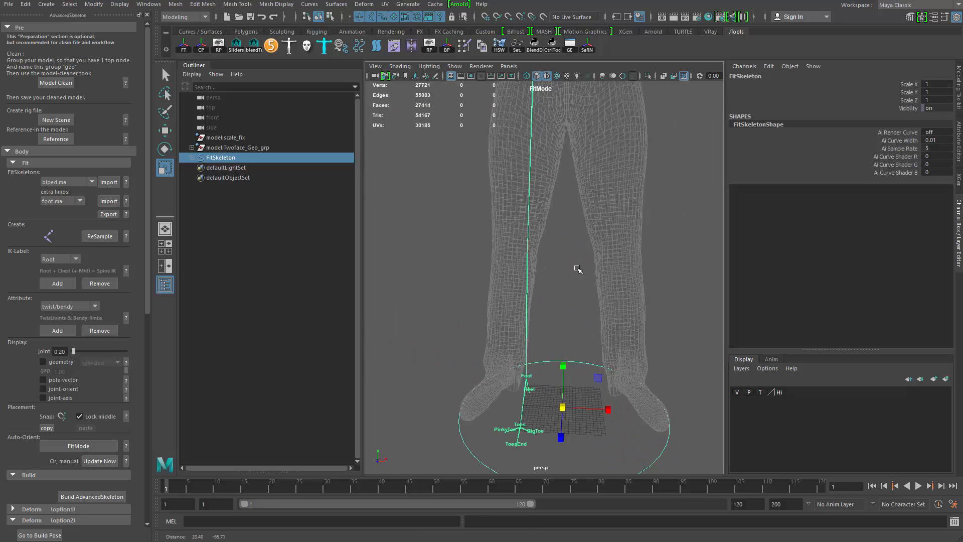
{"action": "right_click_drag", "start_coordinate": [577, 269], "coordinate": [550, 251], "text": "alt"}
{"action": "key", "text": "ctrl+z"}
- Try rotating the Hip joint to align the leg chain
{"action": "middle_click_drag", "start_coordinate": [551, 251], "coordinate": [571, 341], "text": "alt"}
{"action": "right_click_drag", "start_coordinate": [571, 342], "coordinate": [597, 431], "text": "alt"}
{"action": "left_click_drag", "start_coordinate": [597, 432], "coordinate": [577, 452], "text": "alt"}
{"action": "middle_click_drag", "start_coordinate": [577, 451], "coordinate": [555, 346], "text": "alt"}
{"action": "left_click_drag", "start_coordinate": [555, 346], "coordinate": [546, 393], "text": "alt"}
{"action": "right_click_drag", "start_coordinate": [546, 393], "coordinate": [556, 402], "text": "alt"}
{"action": "middle_click_drag", "start_coordinate": [557, 401], "coordinate": [599, 321], "text": "alt"}
{"action": "left_click_drag", "start_coordinate": [598, 322], "coordinate": [633, 310], "text": "alt"}
{"action": "key", "text": "q"}
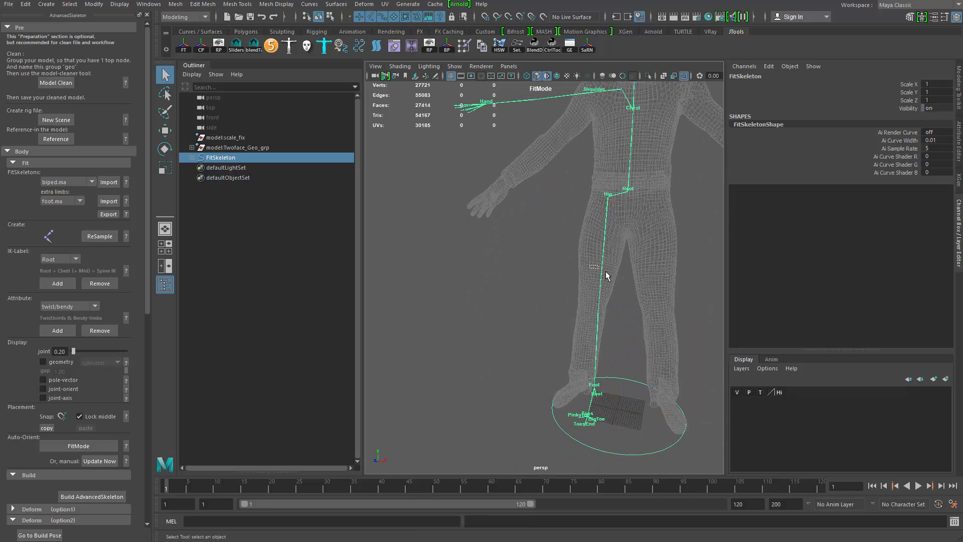
{"action": "left_click", "coordinate": [605, 272]}
{"action": "mouse_move", "coordinate": [620, 250]}
{"action": "middle_mouse_down", "text": "alt"}
{"action": "mouse_move", "coordinate": [638, 243]}
{"action": "mouse_move", "coordinate": [603, 243]}
{"action": "middle_mouse_up", "text": "alt"}
{"action": "right_click_drag", "start_coordinate": [603, 243], "coordinate": [634, 251], "text": "alt"}
{"action": "key", "text": "e"}
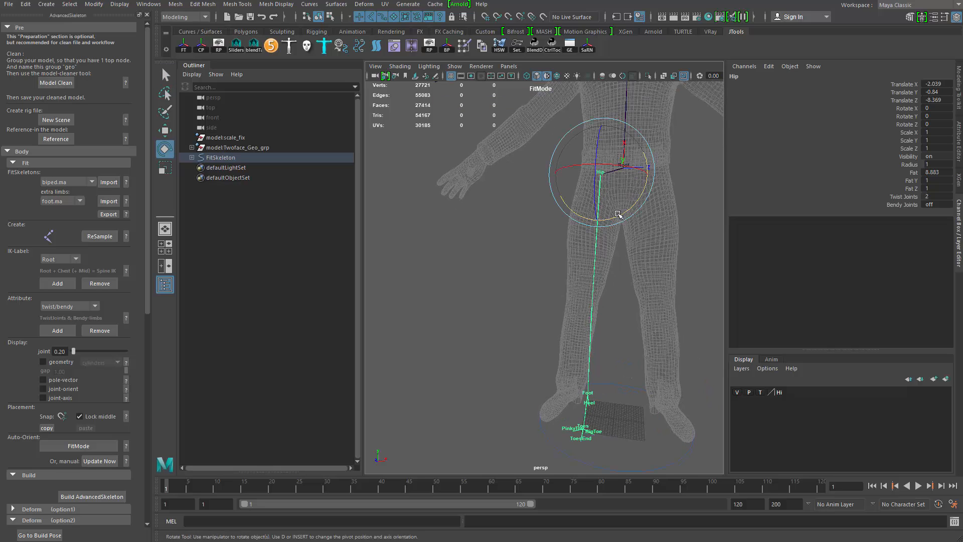
{"action": "mouse_move", "coordinate": [618, 214]}
{"action": "middle_mouse_down", "text": "alt"}
{"action": "mouse_move", "coordinate": [711, 231]}
{"action": "mouse_move", "coordinate": [615, 217]}
{"action": "middle_mouse_up", "text": "alt"}
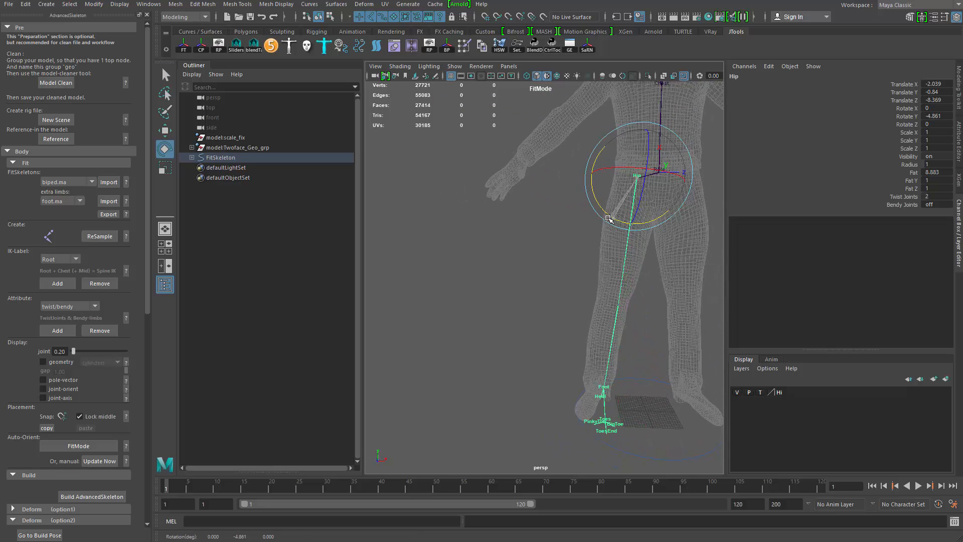
{"action": "left_click_drag", "start_coordinate": [609, 218], "coordinate": [636, 215]}
{"action": "left_click_drag", "start_coordinate": [665, 175], "coordinate": [661, 173]}
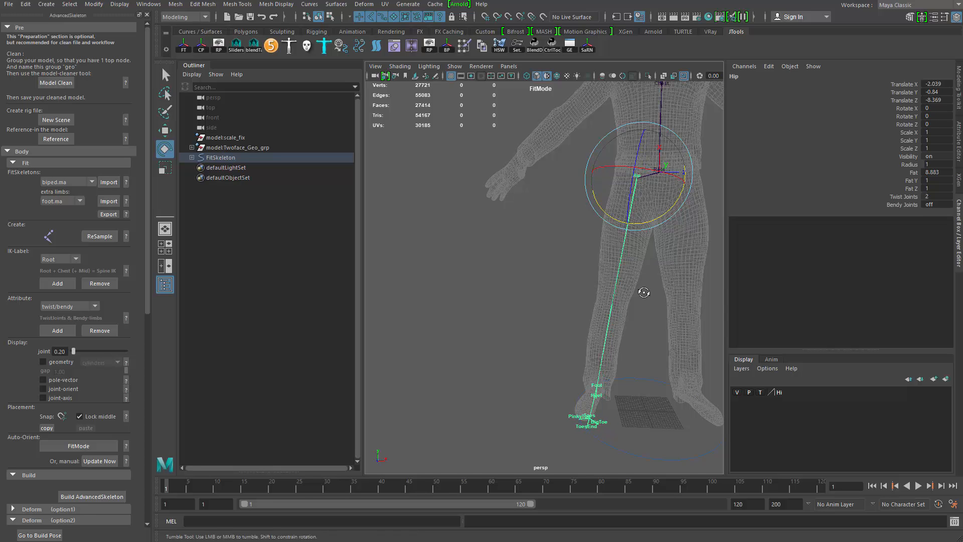
- Select the Knee joint and move it forward to sit inside the knee
{"action": "left_click_drag", "start_coordinate": [645, 293], "coordinate": [641, 211], "text": "alt"}
{"action": "left_click_drag", "start_coordinate": [641, 311], "coordinate": [568, 279], "text": "alt"}
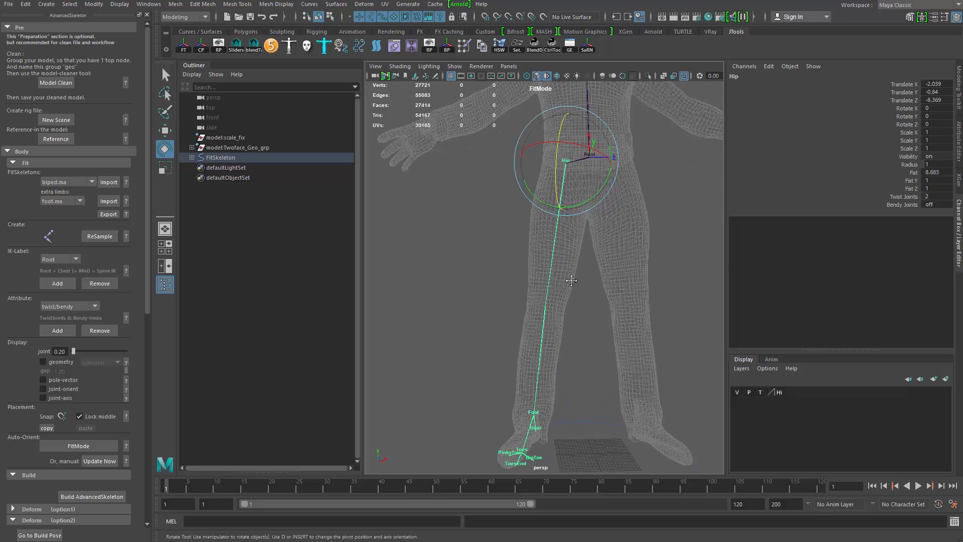
{"action": "right_click_drag", "start_coordinate": [569, 278], "coordinate": [563, 309], "text": "alt"}
{"action": "left_click", "coordinate": [564, 308]}
{"action": "key", "text": "w"}
{"action": "left_click_drag", "start_coordinate": [563, 309], "coordinate": [622, 331], "text": "alt"}
{"action": "middle_click_drag", "start_coordinate": [623, 331], "coordinate": [608, 327], "text": "alt"}
{"action": "right_click_drag", "start_coordinate": [608, 327], "coordinate": [615, 336], "text": "alt"}
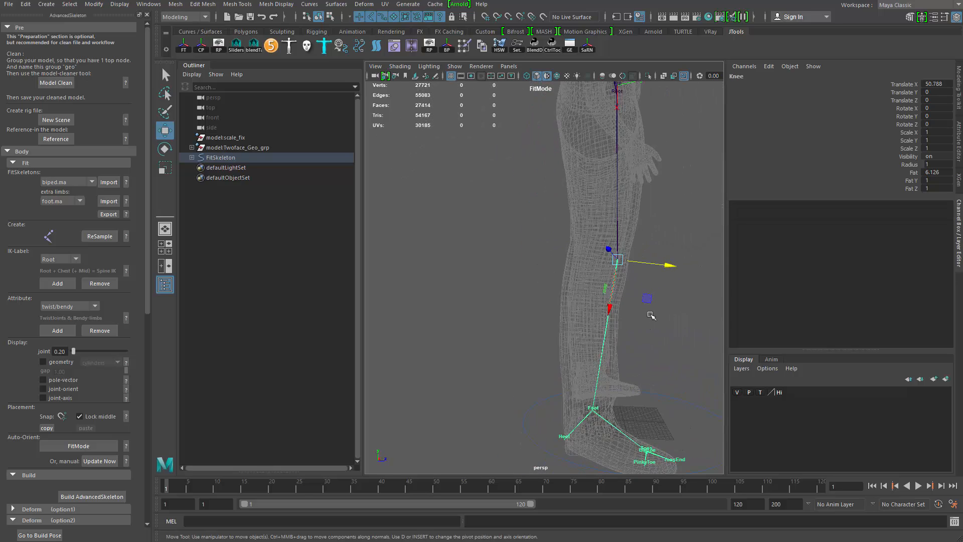
- Select the Ankle joint and reposition it at the character's ankle
{"action": "left_click_drag", "start_coordinate": [648, 298], "coordinate": [633, 286]}
{"action": "middle_click_drag", "start_coordinate": [633, 286], "coordinate": [646, 210], "text": "alt"}
{"action": "right_click_drag", "start_coordinate": [646, 211], "coordinate": [651, 357], "text": "alt"}
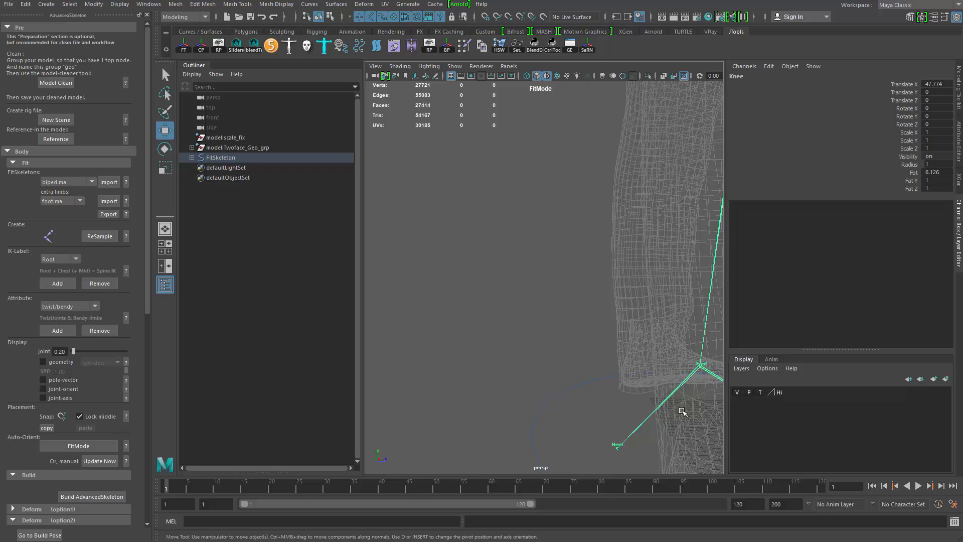
{"action": "left_click", "coordinate": [700, 365]}
{"action": "middle_click_drag", "start_coordinate": [700, 365], "coordinate": [607, 246], "text": "alt"}
{"action": "left_click_drag", "start_coordinate": [637, 287], "coordinate": [656, 355]}
{"action": "right_click_drag", "start_coordinate": [656, 355], "coordinate": [617, 334], "text": "alt"}
{"action": "middle_click_drag", "start_coordinate": [618, 334], "coordinate": [525, 346], "text": "alt"}
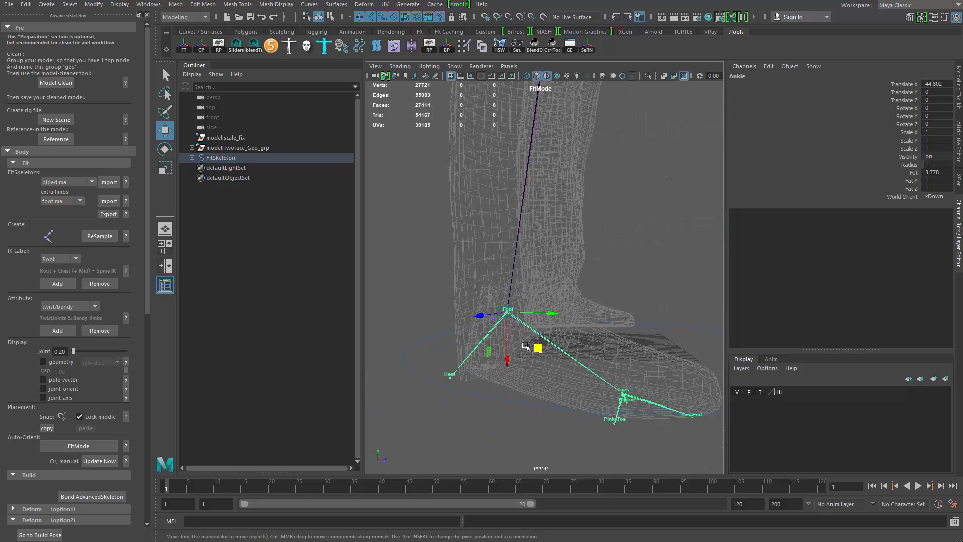
{"action": "left_click_drag", "start_coordinate": [536, 348], "coordinate": [532, 321]}
{"action": "key", "text": "e"}
{"action": "left_click_drag", "start_coordinate": [551, 288], "coordinate": [540, 283]}
{"action": "left_click_drag", "start_coordinate": [564, 324], "coordinate": [547, 334], "text": "alt"}
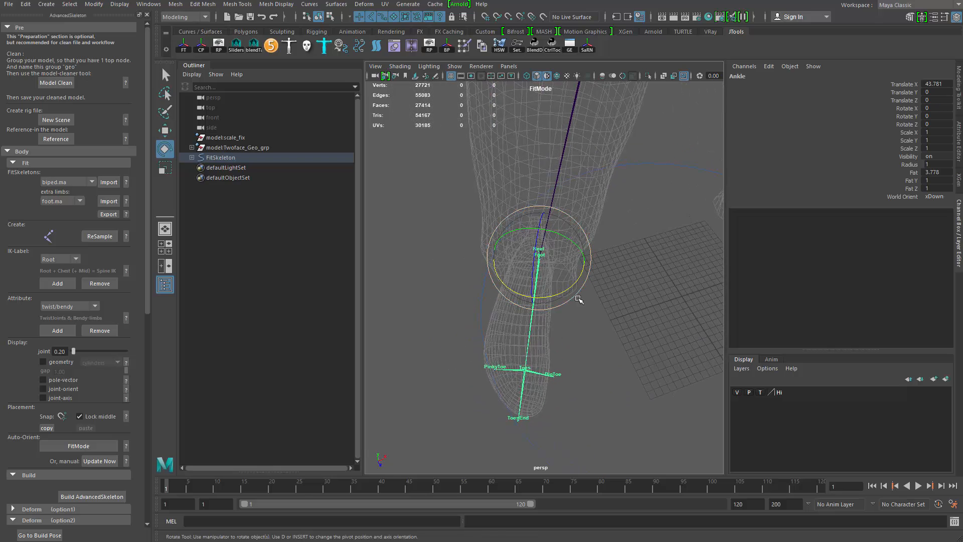
- Try rotating the Hip joint from the front view, then undo it
{"action": "key", "text": "w"}
{"action": "left_click_drag", "start_coordinate": [587, 266], "coordinate": [568, 252], "text": "alt"}
{"action": "middle_click_drag", "start_coordinate": [569, 278], "coordinate": [574, 361], "text": "alt"}
{"action": "right_click_drag", "start_coordinate": [574, 360], "coordinate": [538, 282], "text": "alt"}
{"action": "left_click_drag", "start_coordinate": [532, 236], "coordinate": [557, 253]}
{"action": "key", "text": "e"}
{"action": "key", "text": "space"}
{"action": "left_click_drag", "start_coordinate": [594, 278], "coordinate": [594, 296]}
{"action": "middle_click_drag", "start_coordinate": [594, 296], "coordinate": [591, 320], "text": "alt"}
{"action": "right_click_drag", "start_coordinate": [591, 320], "coordinate": [577, 306], "text": "alt"}
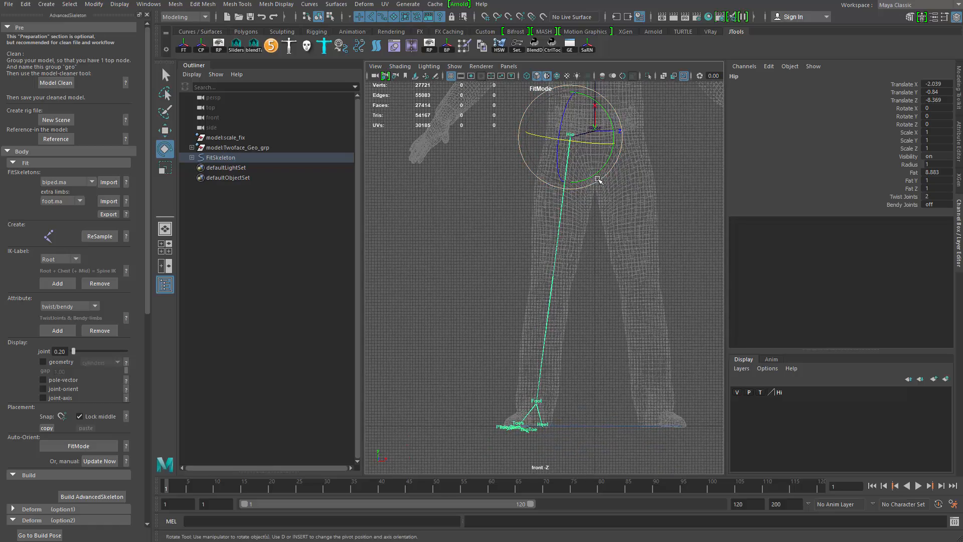
{"action": "left_click_drag", "start_coordinate": [599, 174], "coordinate": [599, 177]}
{"action": "key", "text": "ctrl+z"}
{"action": "key", "text": "space"}
- Select the Toes joint and move it to the ball of the foot
{"action": "left_click_drag", "start_coordinate": [606, 318], "coordinate": [608, 294]}
{"action": "left_click_drag", "start_coordinate": [607, 294], "coordinate": [593, 357], "text": "alt"}
{"action": "right_click_drag", "start_coordinate": [593, 356], "coordinate": [620, 416], "text": "alt"}
{"action": "mouse_move", "coordinate": [620, 417]}
{"action": "middle_mouse_down", "text": "alt"}
{"action": "mouse_move", "coordinate": [613, 359]}
{"action": "mouse_move", "coordinate": [613, 417]}
{"action": "middle_mouse_up", "text": "alt"}
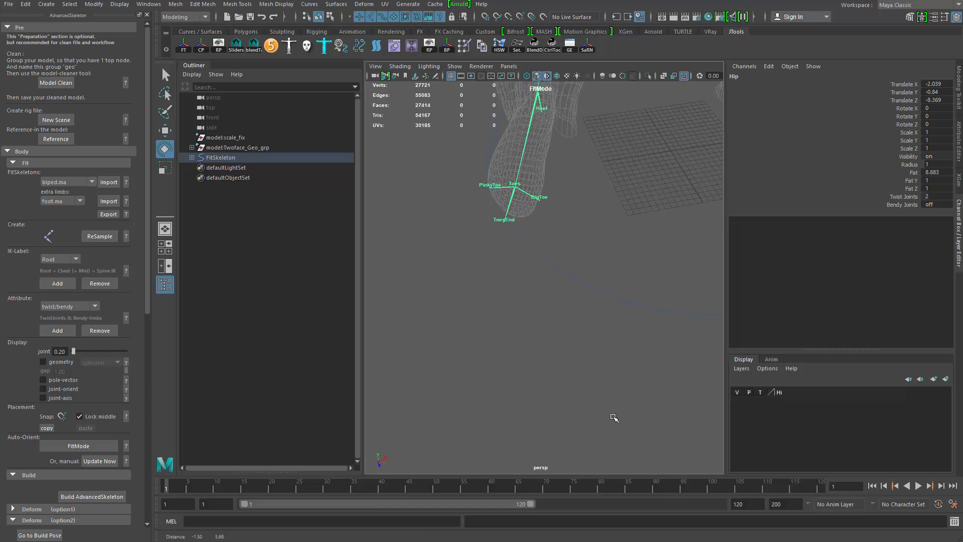
{"action": "right_click_drag", "start_coordinate": [613, 416], "coordinate": [629, 435], "text": "alt"}
{"action": "key", "text": "q"}
{"action": "left_click", "coordinate": [541, 173]}
{"action": "key", "text": "f"}
{"action": "left_click_drag", "start_coordinate": [558, 200], "coordinate": [502, 255], "text": "alt"}
{"action": "middle_click_drag", "start_coordinate": [501, 256], "coordinate": [471, 294], "text": "alt"}
{"action": "left_click_drag", "start_coordinate": [472, 295], "coordinate": [511, 258], "text": "alt"}
{"action": "left_click", "coordinate": [479, 307]}
{"action": "key", "text": "w"}
{"action": "left_click_drag", "start_coordinate": [468, 299], "coordinate": [480, 297]}
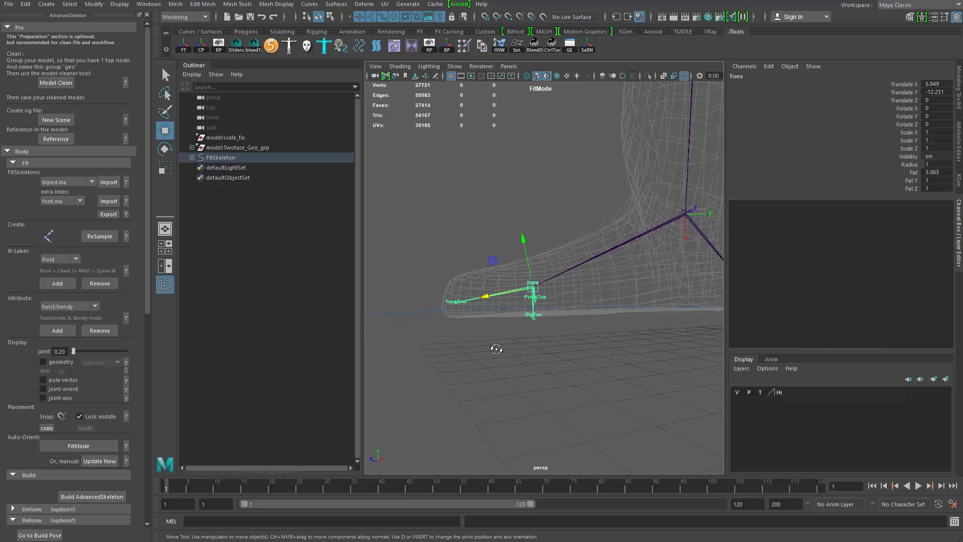
- Move the ToesEnd joint to the tip of the shoe
{"action": "left_click_drag", "start_coordinate": [496, 349], "coordinate": [514, 346], "text": "alt"}
{"action": "key", "text": "q"}
{"action": "key", "text": "w"}
{"action": "left_click", "coordinate": [443, 305]}
{"action": "left_click_drag", "start_coordinate": [445, 290], "coordinate": [472, 358], "text": "alt"}
{"action": "left_click_drag", "start_coordinate": [427, 331], "coordinate": [420, 333]}
{"action": "left_click_drag", "start_coordinate": [467, 359], "coordinate": [462, 350]}
- Reposition the FootSideOuter joint along the outer edge of the foot
{"action": "left_click", "coordinate": [536, 320]}
{"action": "left_click_drag", "start_coordinate": [538, 326], "coordinate": [585, 384], "text": "alt"}
{"action": "right_click_drag", "start_coordinate": [562, 374], "coordinate": [581, 371], "text": "alt"}
{"action": "left_click_drag", "start_coordinate": [580, 371], "coordinate": [495, 274], "text": "alt"}
{"action": "left_click_drag", "start_coordinate": [521, 367], "coordinate": [487, 341], "text": "alt"}
{"action": "left_click_drag", "start_coordinate": [535, 386], "coordinate": [594, 368], "text": "alt"}
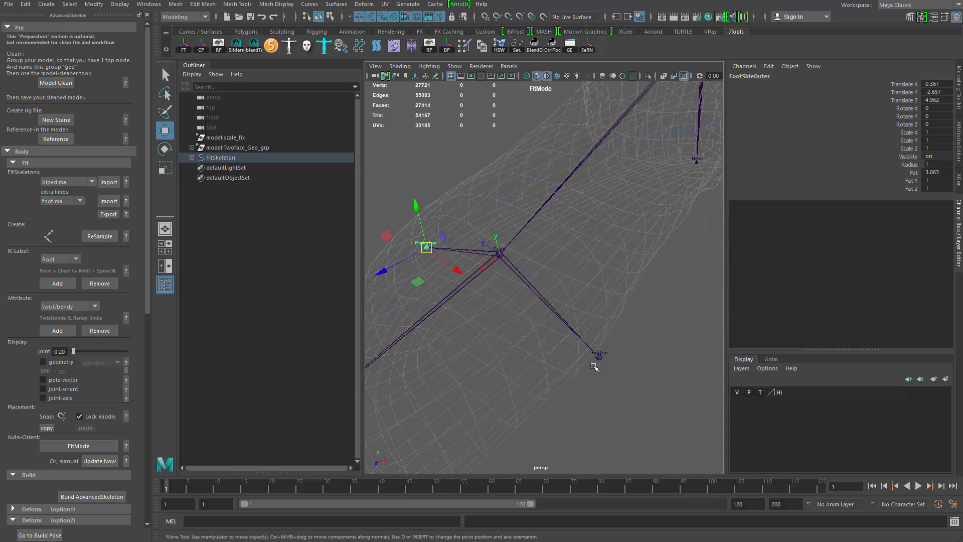
{"action": "left_click_drag", "start_coordinate": [621, 339], "coordinate": [597, 311], "text": "alt"}
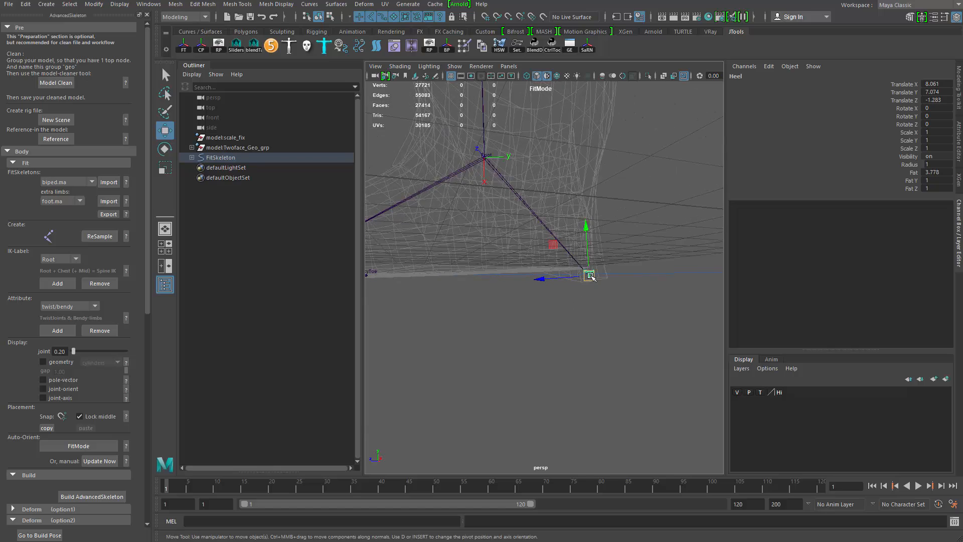
- Move the Heel joint to the back of the shoe's heel
{"action": "left_click_drag", "start_coordinate": [606, 277], "coordinate": [503, 388], "text": "alt"}
{"action": "right_click_drag", "start_coordinate": [502, 388], "coordinate": [454, 321], "text": "alt"}
{"action": "left_click_drag", "start_coordinate": [522, 311], "coordinate": [542, 301], "text": "alt"}
{"action": "middle_click_drag", "start_coordinate": [542, 301], "coordinate": [544, 381], "text": "alt"}
{"action": "right_click_drag", "start_coordinate": [545, 382], "coordinate": [688, 521], "text": "alt"}
- Select the Hip joint and move it into the hip socket of the model
{"action": "left_click", "coordinate": [533, 247]}
{"action": "left_click_drag", "start_coordinate": [508, 251], "coordinate": [560, 285], "text": "alt"}
{"action": "middle_click_drag", "start_coordinate": [560, 285], "coordinate": [540, 197], "text": "alt"}
{"action": "mouse_move", "coordinate": [563, 354]}
{"action": "left_mouse_down", "text": "alt"}
{"action": "mouse_move", "coordinate": [550, 360]}
{"action": "mouse_move", "coordinate": [569, 367]}
{"action": "left_mouse_up", "text": "alt"}
{"action": "left_click", "coordinate": [549, 361]}
{"action": "middle_click_drag", "start_coordinate": [545, 376], "coordinate": [552, 268], "text": "alt"}
{"action": "left_click_drag", "start_coordinate": [553, 268], "coordinate": [443, 268], "text": "alt"}
{"action": "right_click_drag", "start_coordinate": [495, 276], "coordinate": [557, 293], "text": "alt"}
{"action": "left_click_drag", "start_coordinate": [557, 293], "coordinate": [581, 284], "text": "alt"}
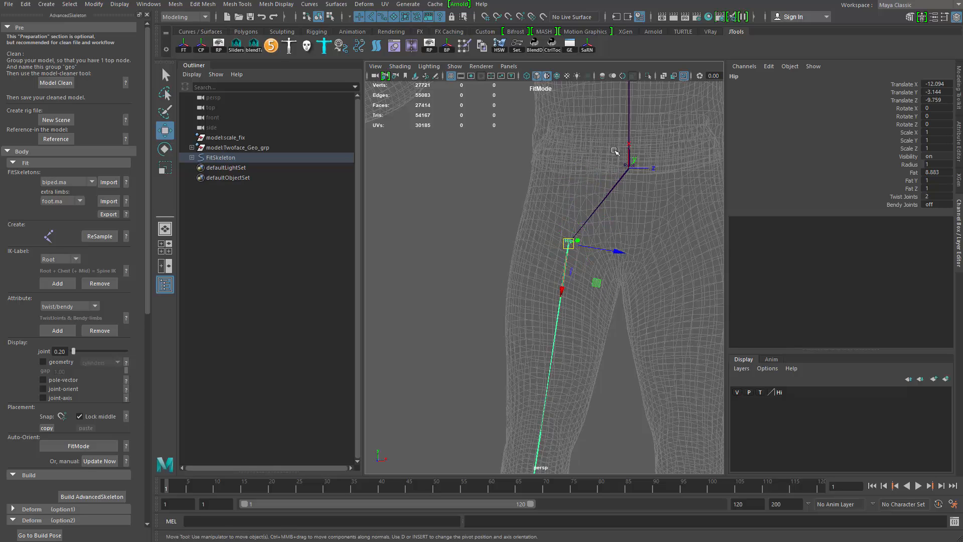
- Select the Root joint and move it up and back to the centre of the pelvis
{"action": "left_click", "coordinate": [635, 169]}
{"action": "middle_click_drag", "start_coordinate": [631, 123], "coordinate": [630, 179]}
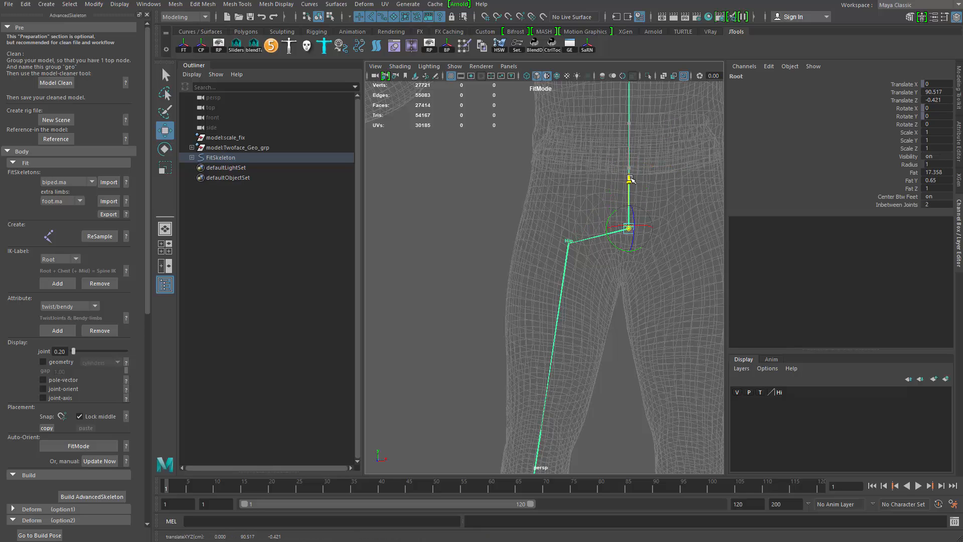
{"action": "left_click_drag", "start_coordinate": [629, 167], "coordinate": [630, 165]}
{"action": "middle_click_drag", "start_coordinate": [635, 144], "coordinate": [600, 230], "text": "alt"}
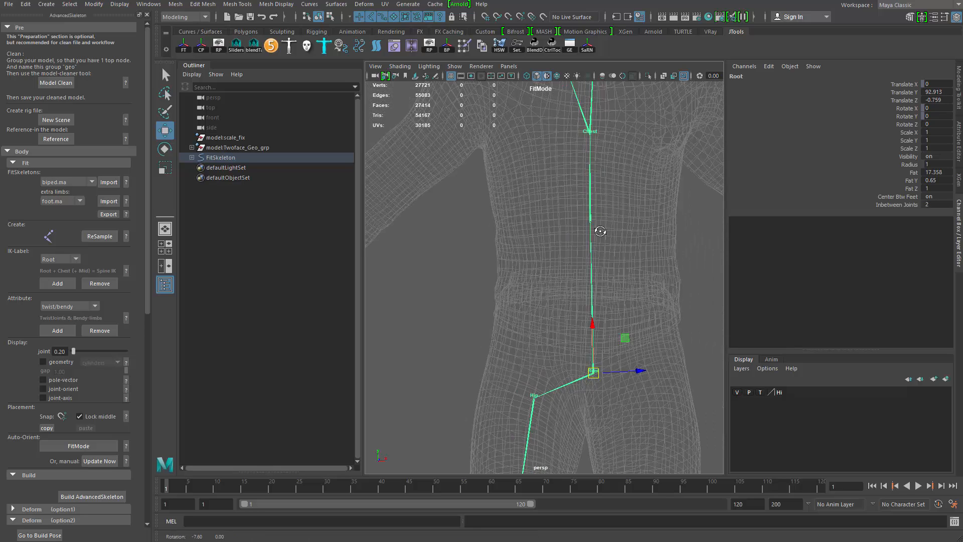
{"action": "left_click_drag", "start_coordinate": [600, 230], "coordinate": [608, 200], "text": "alt"}
{"action": "left_click", "coordinate": [610, 190]}
{"action": "left_click", "coordinate": [614, 357]}
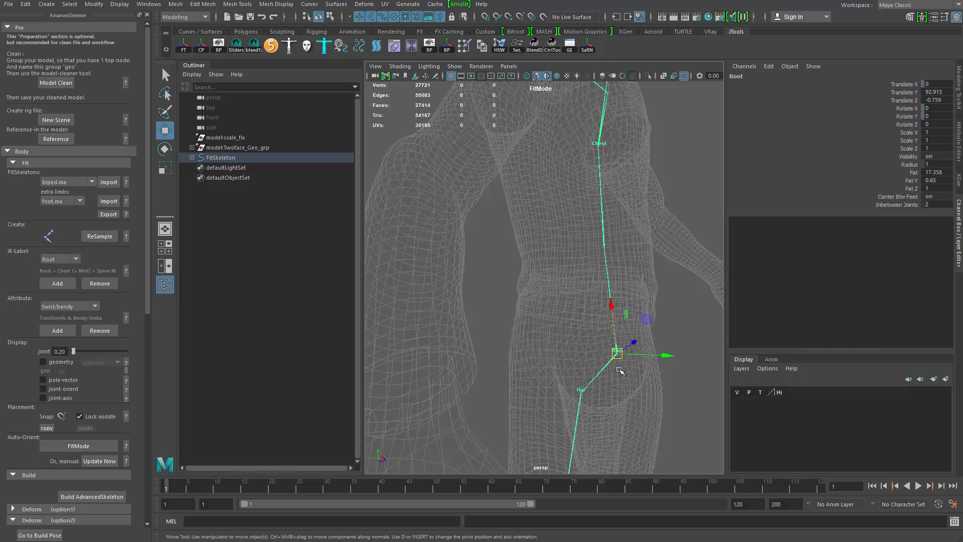
{"action": "left_click_drag", "start_coordinate": [622, 366], "coordinate": [633, 343], "text": "alt"}
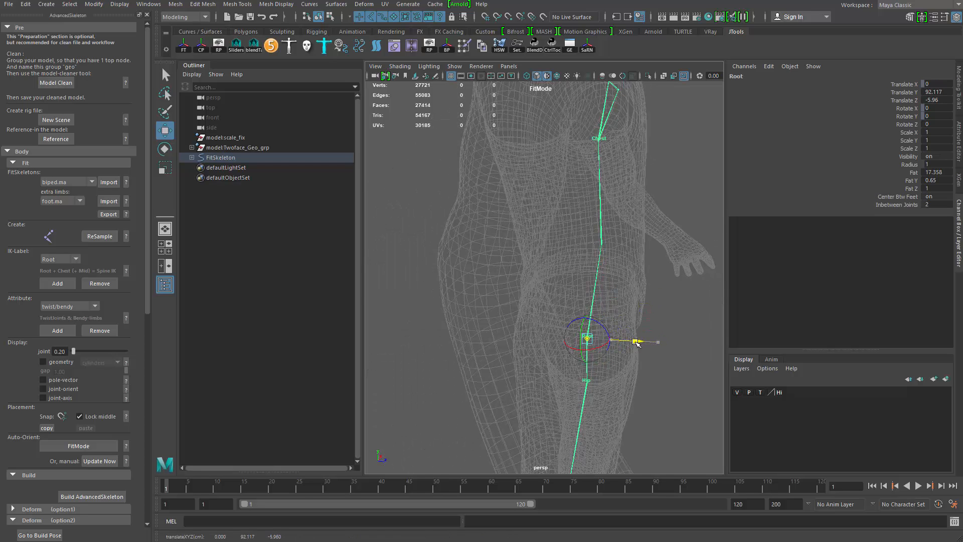
- Select the Chest joint and nudge it slightly back within the torso
{"action": "left_click", "coordinate": [602, 242]}
{"action": "left_click_drag", "start_coordinate": [643, 244], "coordinate": [642, 245]}
{"action": "left_click", "coordinate": [599, 140]}
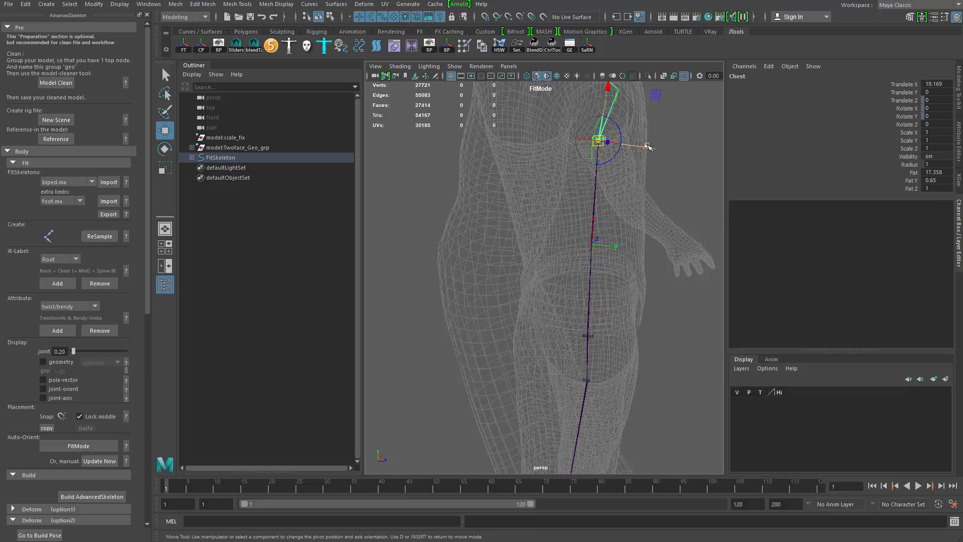
{"action": "left_click_drag", "start_coordinate": [647, 146], "coordinate": [637, 146]}
- Select the Scapula joint and move it toward the back of the shoulder
{"action": "middle_click_drag", "start_coordinate": [624, 134], "coordinate": [616, 260], "text": "alt"}
{"action": "left_click_drag", "start_coordinate": [616, 260], "coordinate": [648, 314], "text": "alt"}
{"action": "left_click", "coordinate": [611, 276]}
{"action": "left_click_drag", "start_coordinate": [654, 297], "coordinate": [584, 275]}
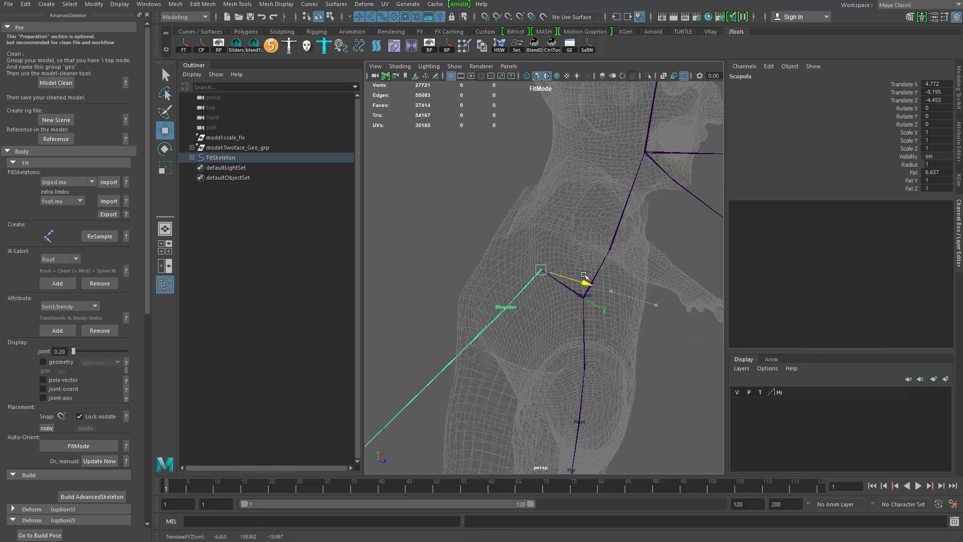
{"action": "right_click_drag", "start_coordinate": [616, 327], "coordinate": [471, 339], "text": "alt"}
{"action": "left_click_drag", "start_coordinate": [471, 339], "coordinate": [598, 282], "text": "alt"}
{"action": "right_click_drag", "start_coordinate": [598, 281], "coordinate": [622, 286], "text": "alt"}
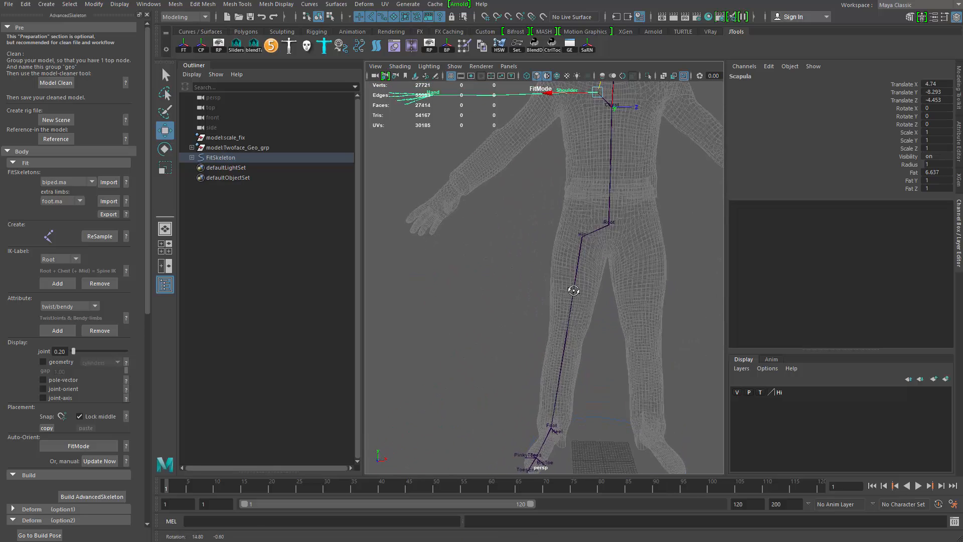
- Move the Hip joint back and down to centre it inside the upper leg from the side view
{"action": "left_click", "coordinate": [573, 291]}
{"action": "left_click_drag", "start_coordinate": [574, 299], "coordinate": [656, 292], "text": "alt"}
{"action": "right_click_drag", "start_coordinate": [536, 261], "coordinate": [540, 264], "text": "alt"}
{"action": "left_click_drag", "start_coordinate": [539, 265], "coordinate": [548, 268], "text": "alt"}
{"action": "left_click_drag", "start_coordinate": [528, 206], "coordinate": [524, 207]}
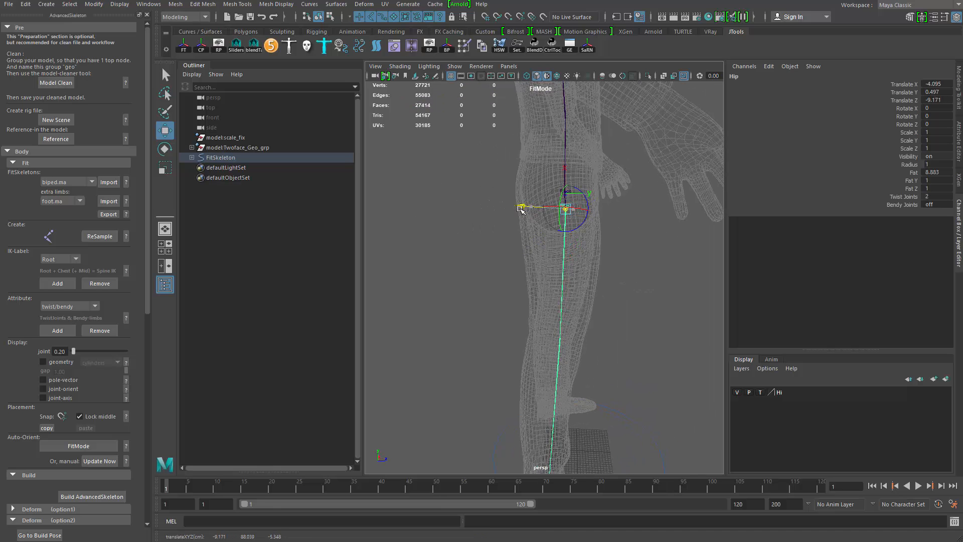
{"action": "left_click_drag", "start_coordinate": [569, 320], "coordinate": [581, 307], "text": "alt"}
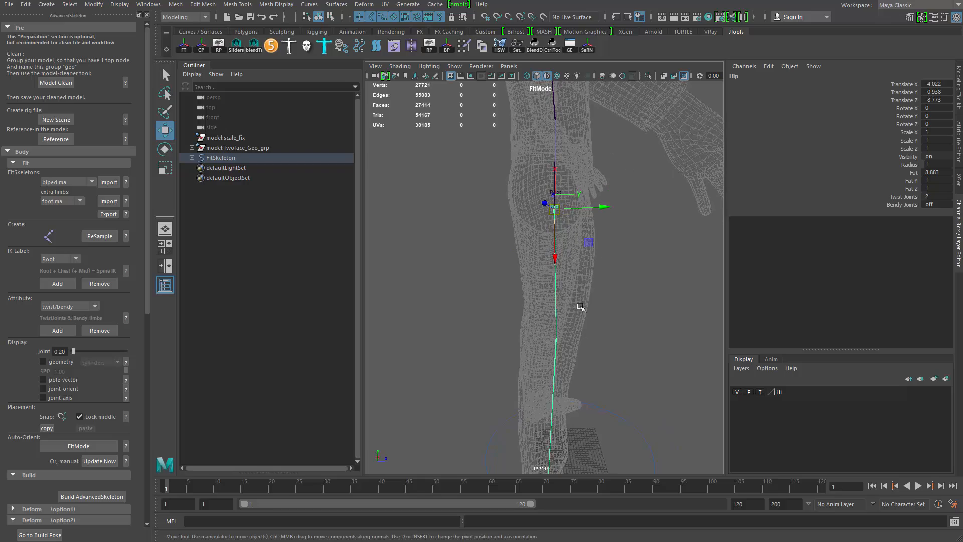
{"action": "left_click_drag", "start_coordinate": [602, 208], "coordinate": [604, 208]}
{"action": "left_click_drag", "start_coordinate": [587, 261], "coordinate": [495, 269], "text": "alt"}
{"action": "right_click_drag", "start_coordinate": [539, 293], "coordinate": [520, 299], "text": "alt"}
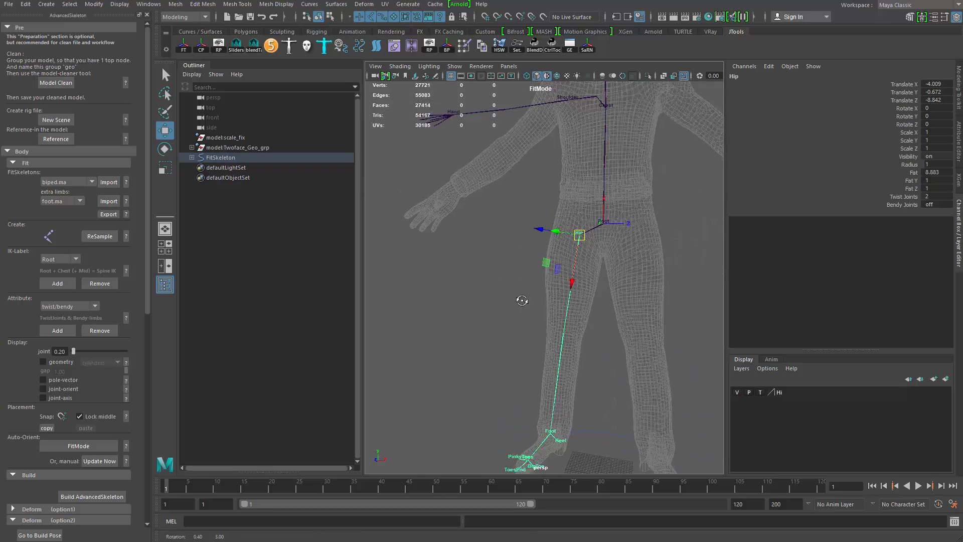
{"action": "left_click_drag", "start_coordinate": [520, 299], "coordinate": [526, 310], "text": "alt"}
- Orbit around the model to review the whole fit skeleton
{"action": "key", "text": "q"}
{"action": "right_click_drag", "start_coordinate": [569, 201], "coordinate": [512, 314], "text": "alt"}
{"action": "left_click_drag", "start_coordinate": [512, 314], "coordinate": [512, 307], "text": "alt"}
{"action": "right_click_drag", "start_coordinate": [512, 307], "coordinate": [496, 325], "text": "alt"}
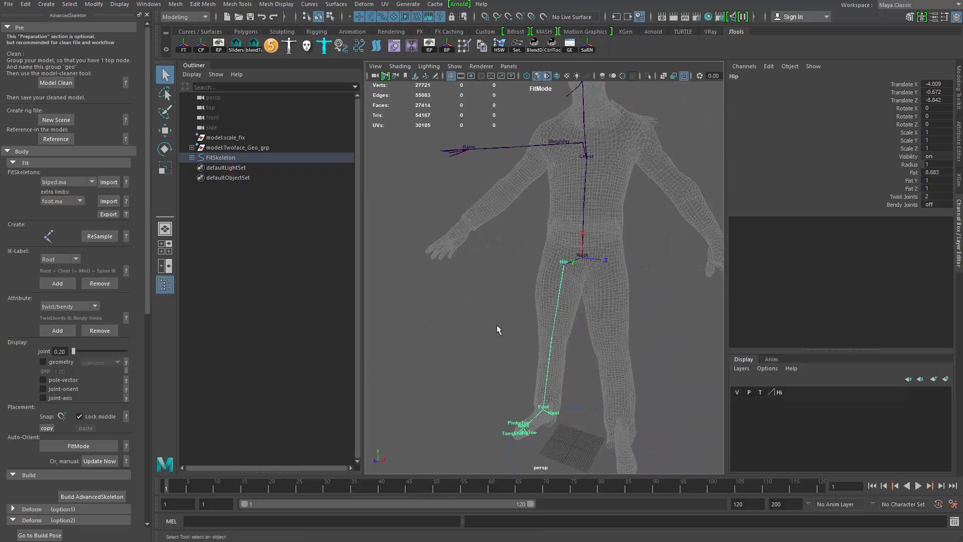
{"action": "left_click", "coordinate": [499, 329]}
{"action": "left_click_drag", "start_coordinate": [501, 333], "coordinate": [499, 305], "text": "alt"}
{"action": "right_click_drag", "start_coordinate": [498, 305], "coordinate": [477, 312], "text": "alt"}
{"action": "left_click_drag", "start_coordinate": [477, 311], "coordinate": [490, 342], "text": "alt"}
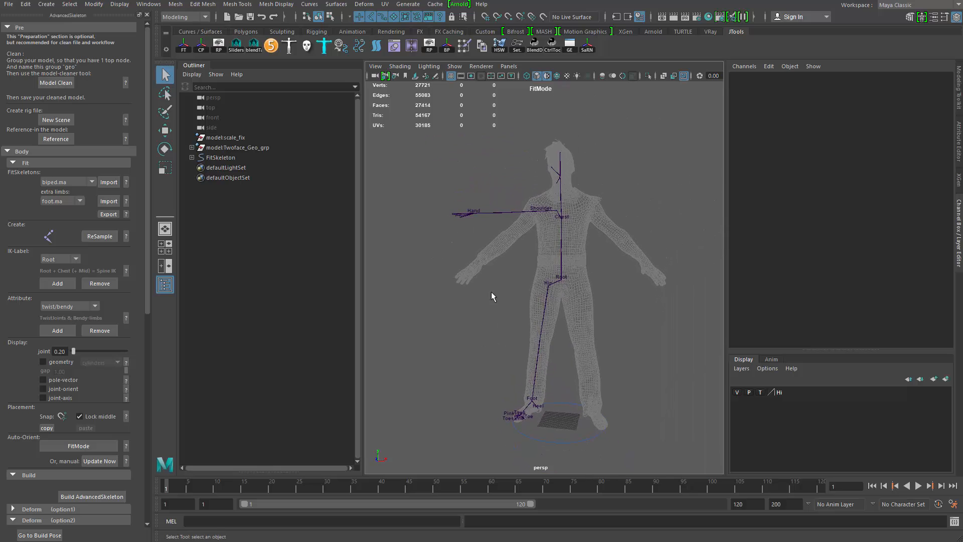
- Save the scene as fitting
{"action": "key", "text": "ctrl+shift+s"}
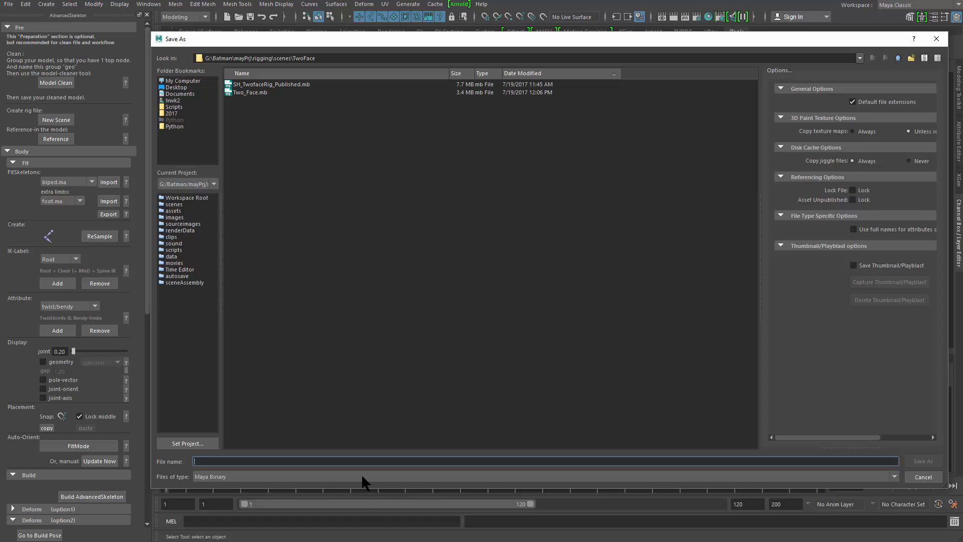
{"action": "type", "text": "fitting"}
{"action": "key", "text": "Return"}
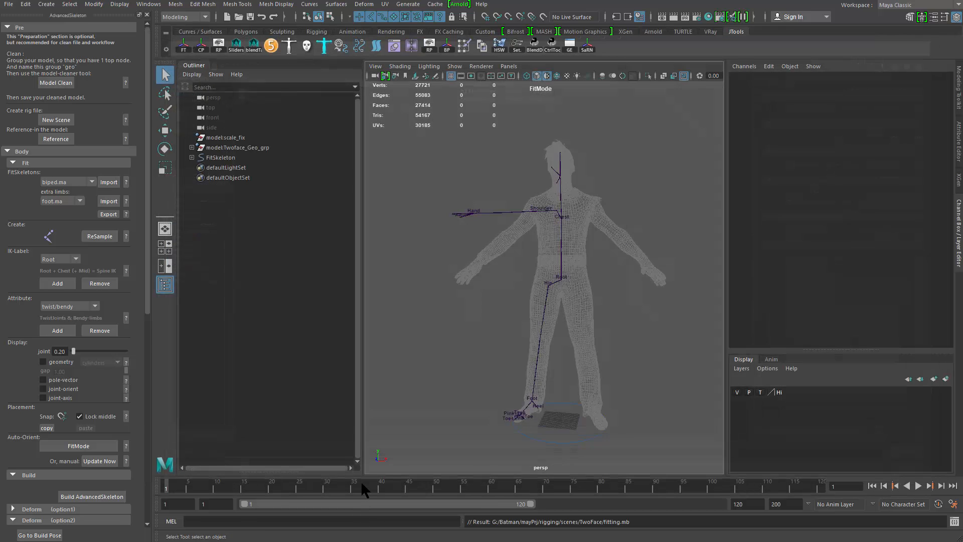
- Build the AdvancedSkeleton rig as a test, then reopen the fitting scene without saving changes
{"action": "key", "text": "4"}
{"action": "middle_click_drag", "start_coordinate": [513, 311], "coordinate": [502, 324], "text": "alt"}
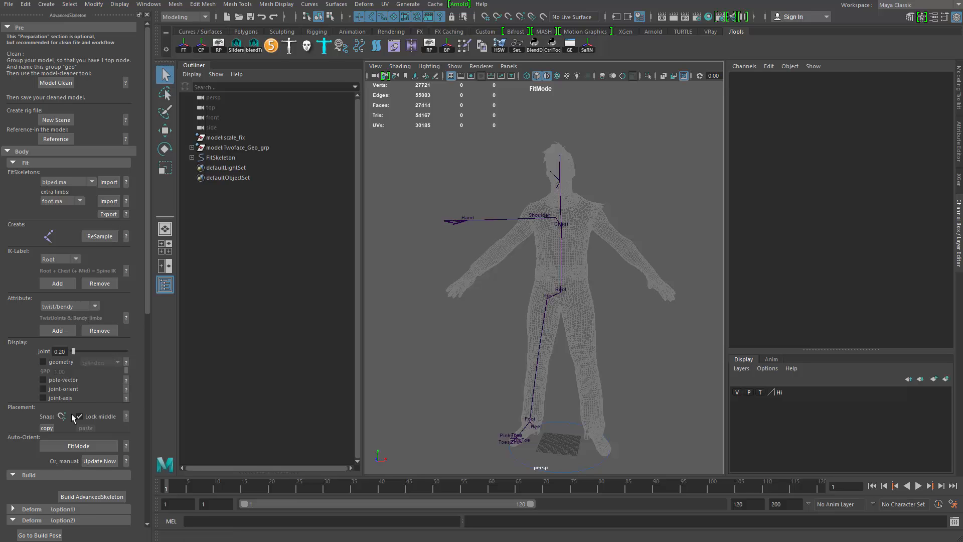
{"action": "left_click", "coordinate": [92, 495]}
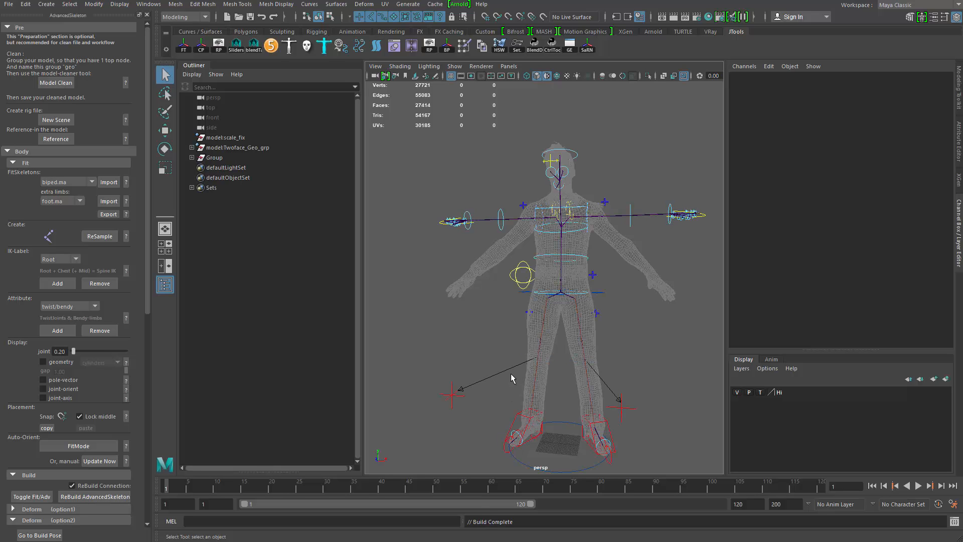
{"action": "left_click", "coordinate": [9, 4]}
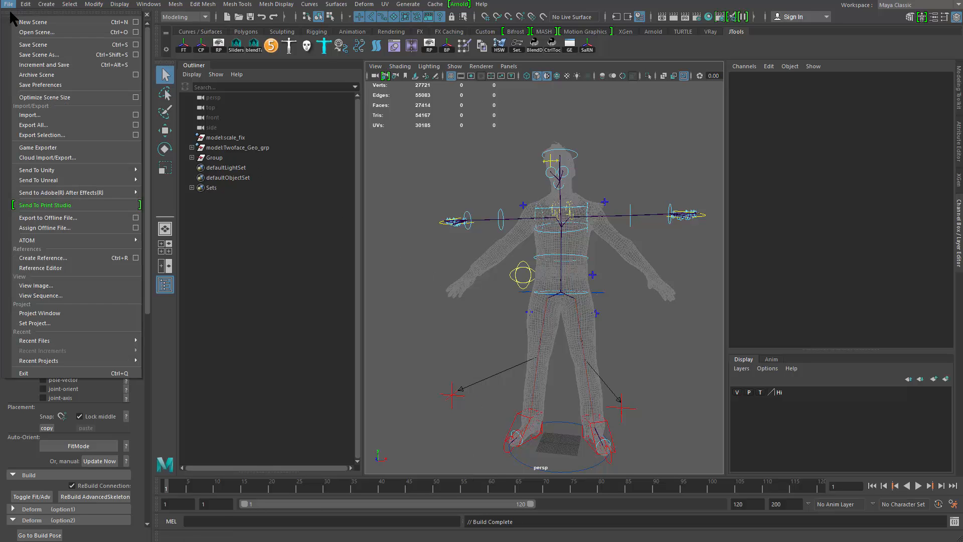
{"action": "left_click", "coordinate": [22, 32]}
{"action": "double_click", "coordinate": [246, 117]}
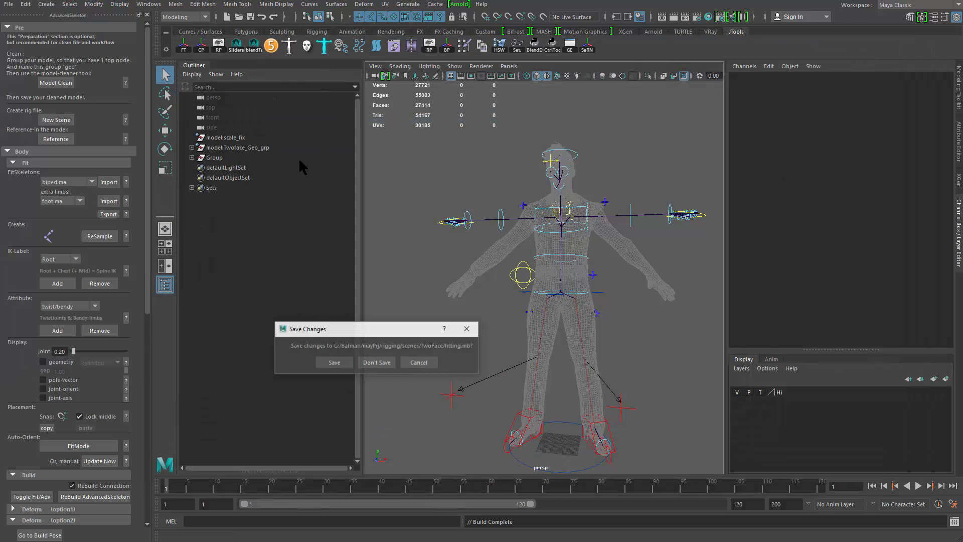
{"action": "left_click", "coordinate": [380, 365]}
- Enter FitMode on the reopened fit skeleton
{"action": "middle_click_drag", "start_coordinate": [454, 276], "coordinate": [439, 232], "text": "alt"}
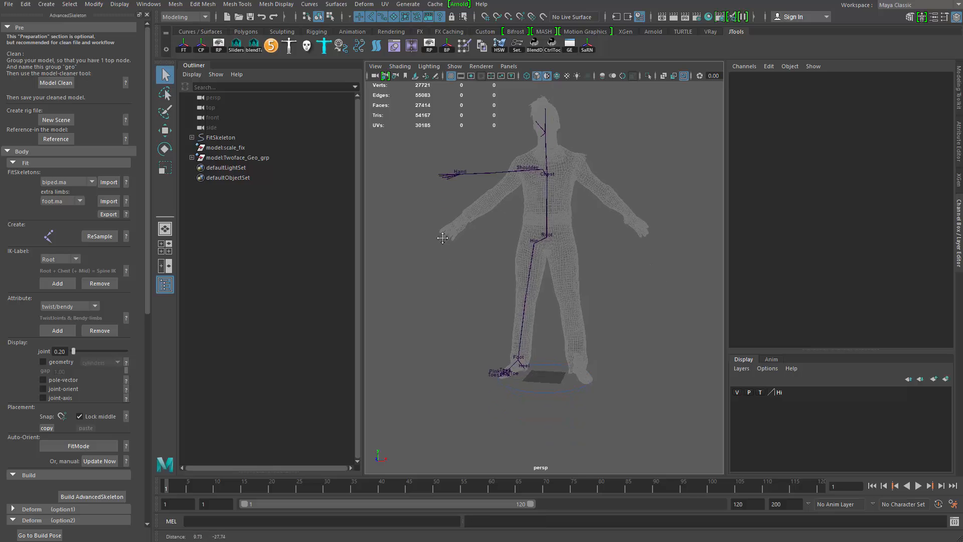
{"action": "scroll", "coordinate": [439, 232], "scroll_direction": "up", "scroll_amount": 3}
{"action": "left_click", "coordinate": [91, 446]}
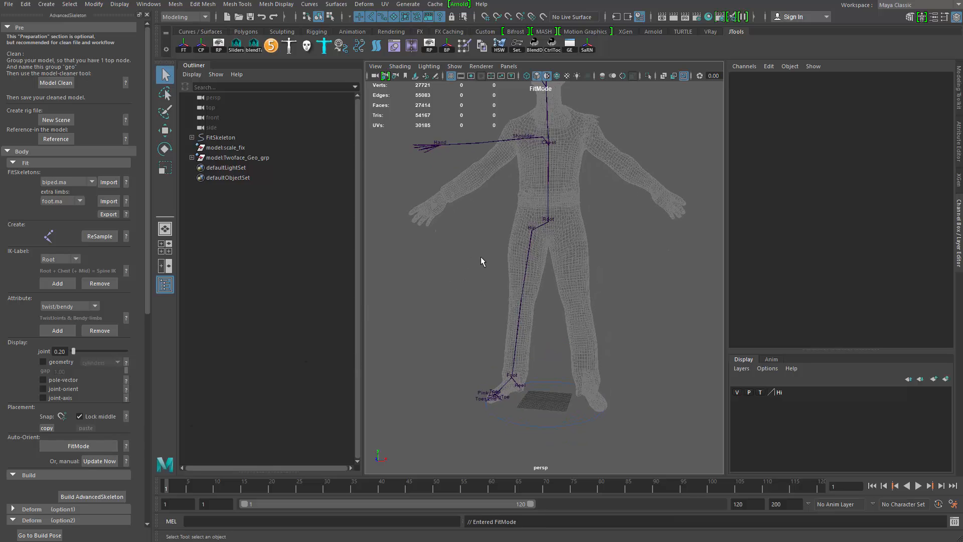
{"action": "right_click_drag", "start_coordinate": [481, 257], "coordinate": [558, 270], "text": "alt"}
{"action": "middle_click_drag", "start_coordinate": [559, 269], "coordinate": [553, 335], "text": "alt"}
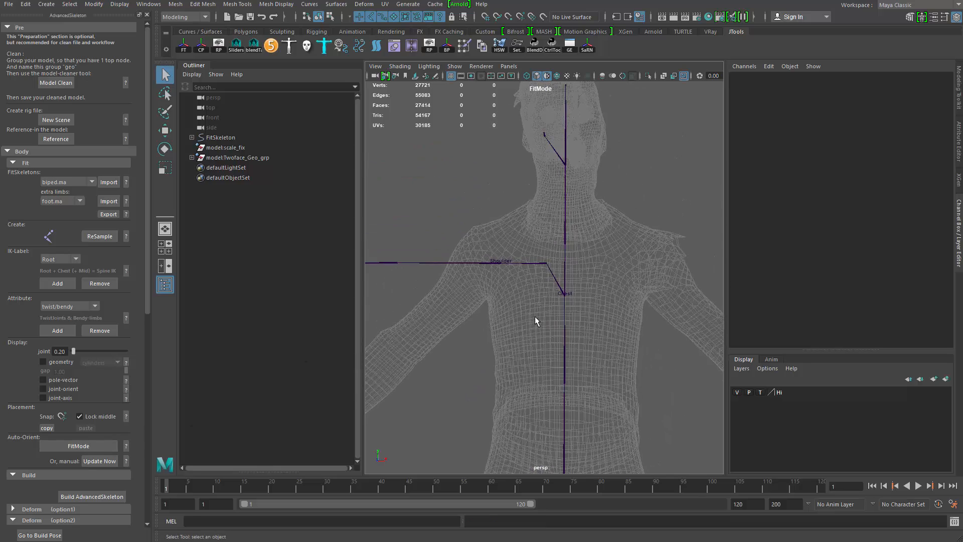
- Select the Neck joint and move it up to the base of the neck
{"action": "left_click", "coordinate": [554, 273]}
{"action": "left_click_drag", "start_coordinate": [519, 287], "coordinate": [601, 245], "text": "alt"}
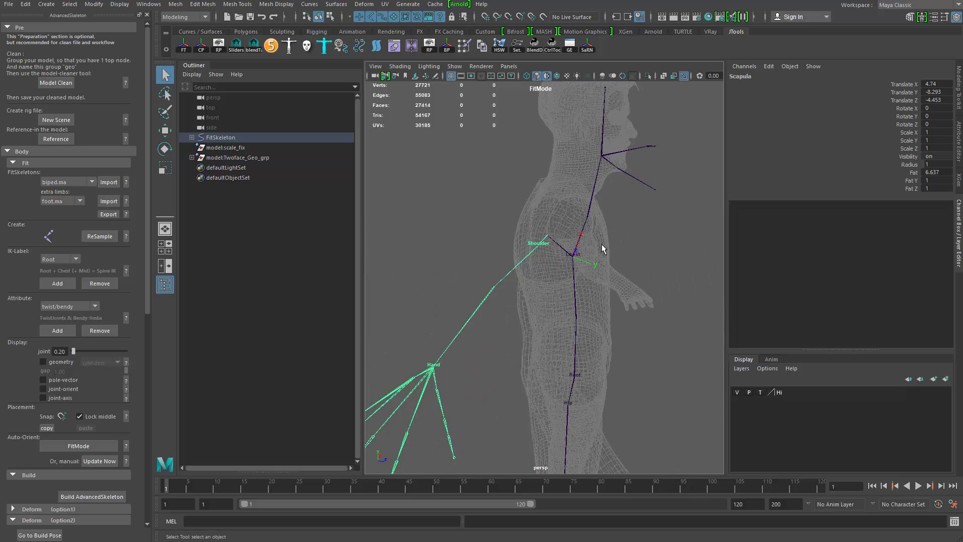
{"action": "left_click", "coordinate": [595, 203]}
{"action": "mouse_move", "coordinate": [607, 203]}
{"action": "left_mouse_down", "text": "alt"}
{"action": "mouse_move", "coordinate": [622, 224]}
{"action": "mouse_move", "coordinate": [601, 209]}
{"action": "left_mouse_up", "text": "alt"}
{"action": "key", "text": "w"}
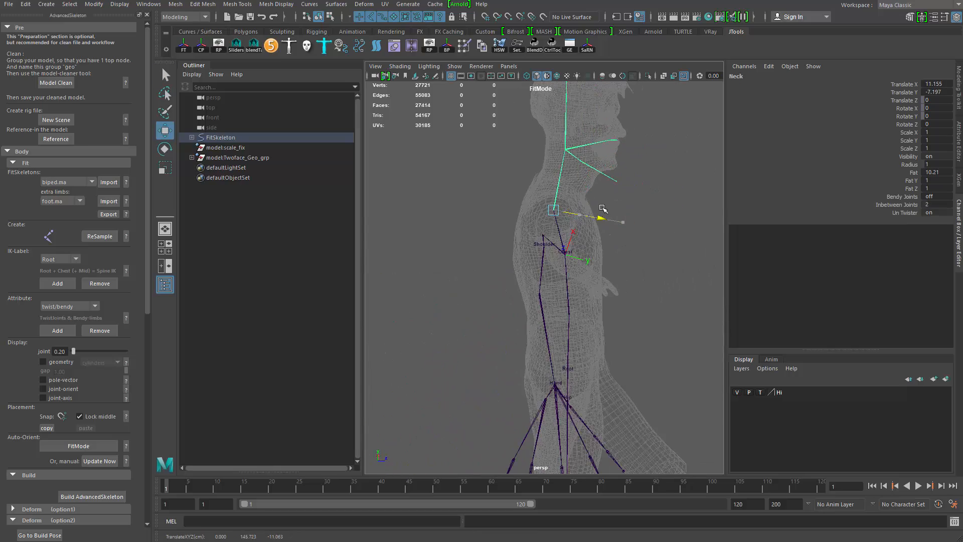
{"action": "left_click_drag", "start_coordinate": [566, 163], "coordinate": [569, 151]}
{"action": "left_click_drag", "start_coordinate": [454, 218], "coordinate": [542, 229], "text": "alt"}
{"action": "middle_click_drag", "start_coordinate": [544, 252], "coordinate": [550, 371], "text": "alt"}
{"action": "right_click_drag", "start_coordinate": [550, 371], "coordinate": [599, 208], "text": "alt"}
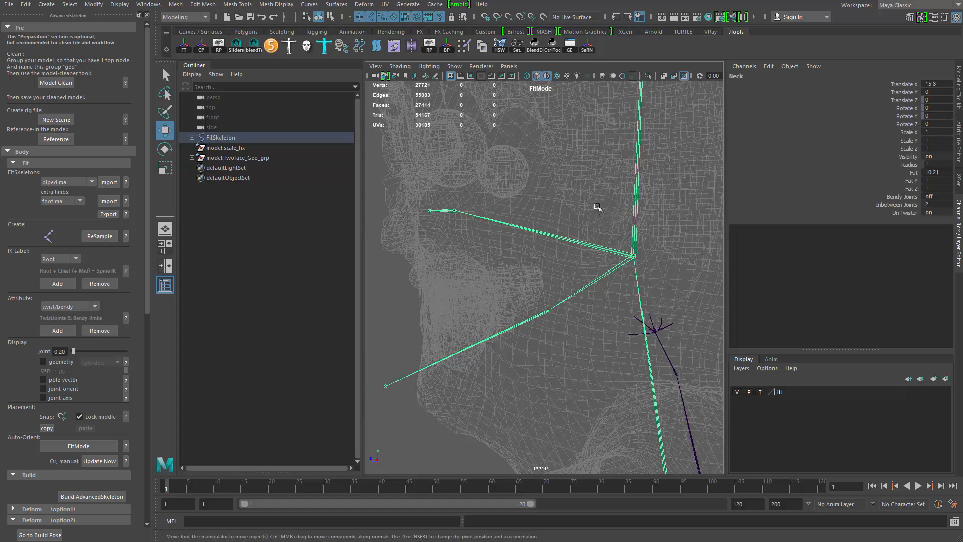
- Position the Head joint at the base of the skull behind the jaw
{"action": "left_click", "coordinate": [636, 240]}
{"action": "right_click_drag", "start_coordinate": [636, 241], "coordinate": [577, 246], "text": "alt"}
{"action": "middle_click_drag", "start_coordinate": [577, 246], "coordinate": [586, 196], "text": "alt"}
{"action": "left_click_drag", "start_coordinate": [591, 181], "coordinate": [592, 202]}
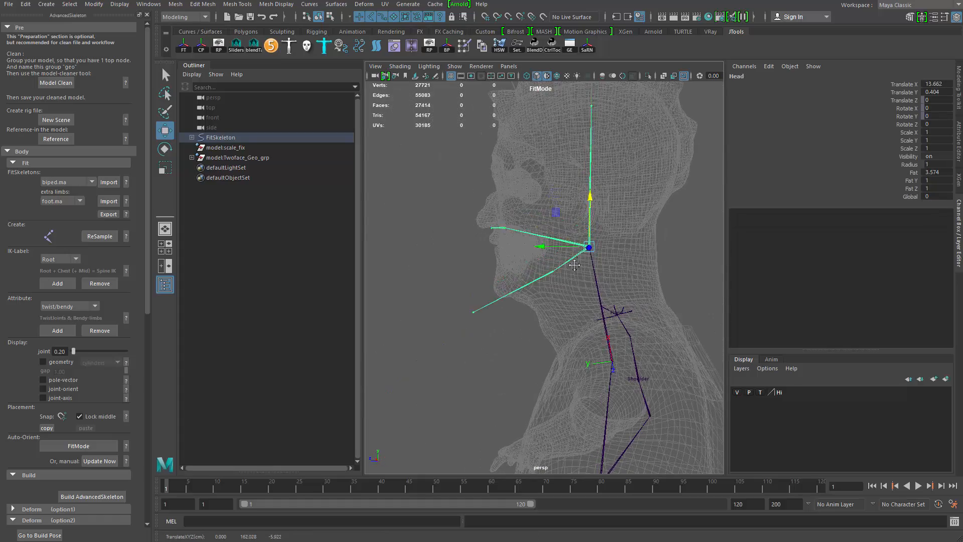
{"action": "middle_click_drag", "start_coordinate": [582, 215], "coordinate": [560, 318], "text": "alt"}
{"action": "left_click", "coordinate": [570, 210]}
{"action": "left_click_drag", "start_coordinate": [571, 160], "coordinate": [572, 123]}
- Select the Jaw joint and move it to the jaw hinge
{"action": "right_click_drag", "start_coordinate": [536, 258], "coordinate": [552, 281], "text": "alt"}
{"action": "middle_click_drag", "start_coordinate": [551, 280], "coordinate": [497, 321], "text": "alt"}
{"action": "left_click", "coordinate": [514, 302]}
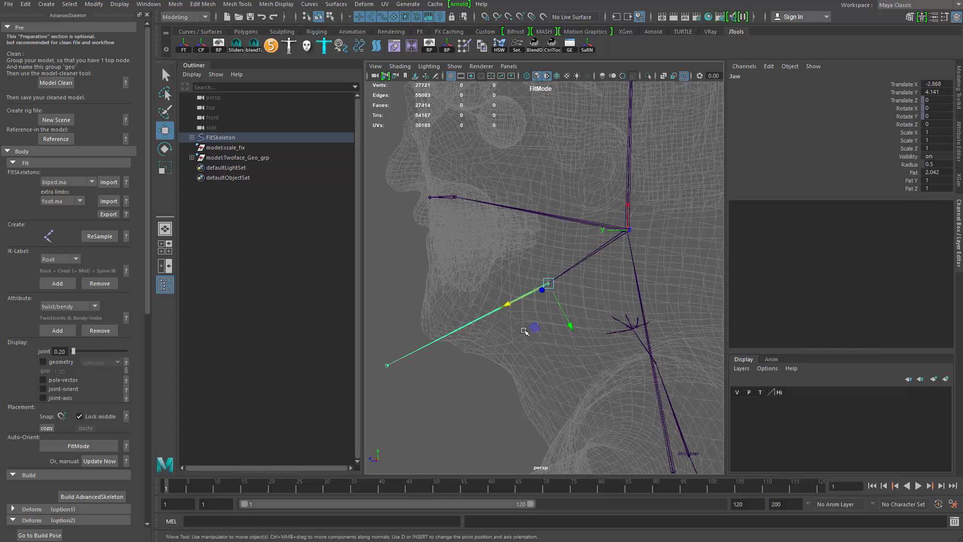
{"action": "left_click_drag", "start_coordinate": [534, 327], "coordinate": [562, 267]}
- Select the JawEnd joint and move it to the tip of the chin
{"action": "left_click", "coordinate": [411, 311]}
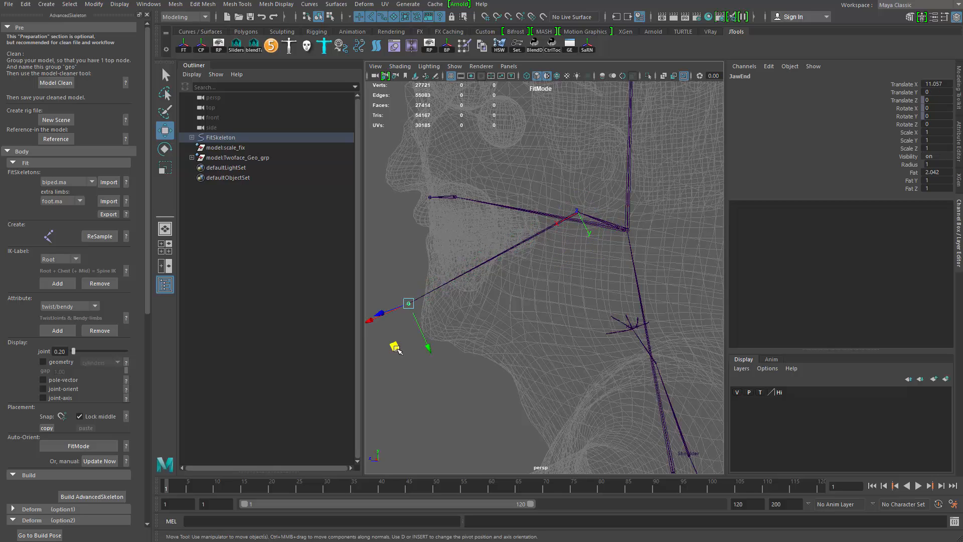
{"action": "left_click_drag", "start_coordinate": [398, 344], "coordinate": [479, 355], "text": "alt"}
{"action": "left_click_drag", "start_coordinate": [418, 331], "coordinate": [425, 329]}
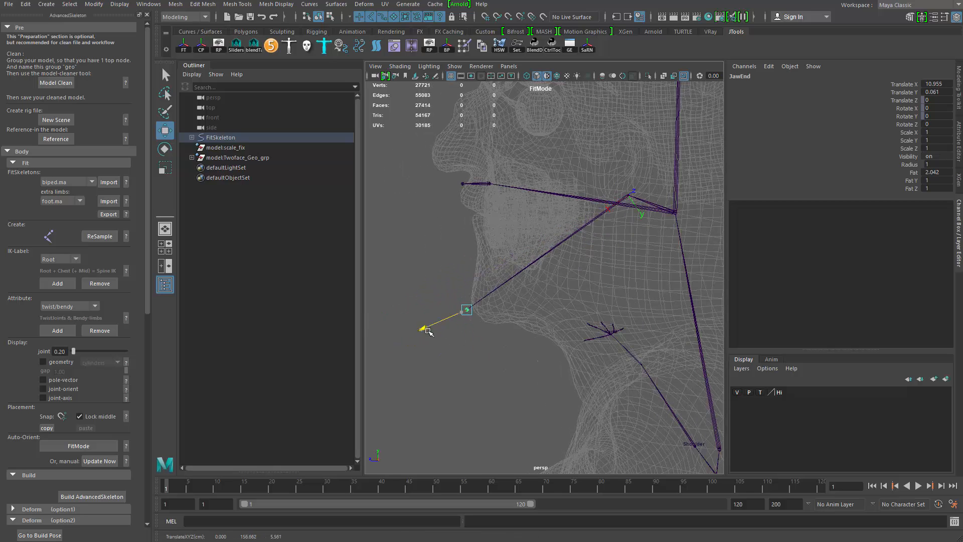
{"action": "left_click_drag", "start_coordinate": [485, 350], "coordinate": [489, 359]}
{"action": "left_click_drag", "start_coordinate": [433, 333], "coordinate": [437, 330]}
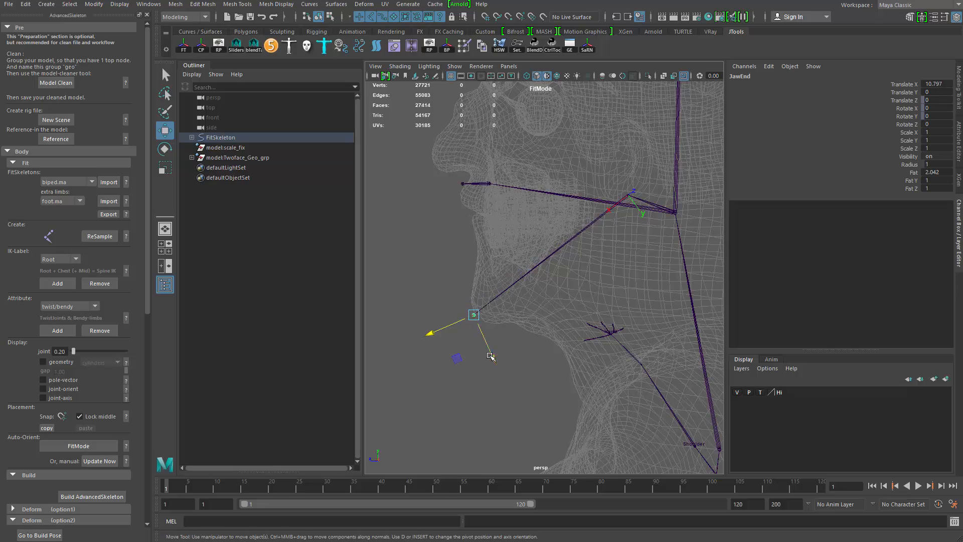
{"action": "left_click_drag", "start_coordinate": [490, 357], "coordinate": [491, 359]}
{"action": "left_click_drag", "start_coordinate": [487, 317], "coordinate": [540, 297], "text": "alt"}
{"action": "middle_click_drag", "start_coordinate": [539, 297], "coordinate": [403, 364], "text": "alt"}
- Turn off template display on the model's display layer so the mesh is shaded and selectable
{"action": "scroll", "coordinate": [403, 364], "scroll_direction": "down", "scroll_amount": 2}
{"action": "key", "text": "q"}
{"action": "left_click_drag", "start_coordinate": [403, 364], "coordinate": [592, 326], "text": "alt"}
{"action": "left_click", "coordinate": [479, 291]}
{"action": "middle_click_drag", "start_coordinate": [592, 326], "coordinate": [495, 346], "text": "alt"}
{"action": "right_click_drag", "start_coordinate": [495, 346], "coordinate": [686, 376], "text": "alt"}
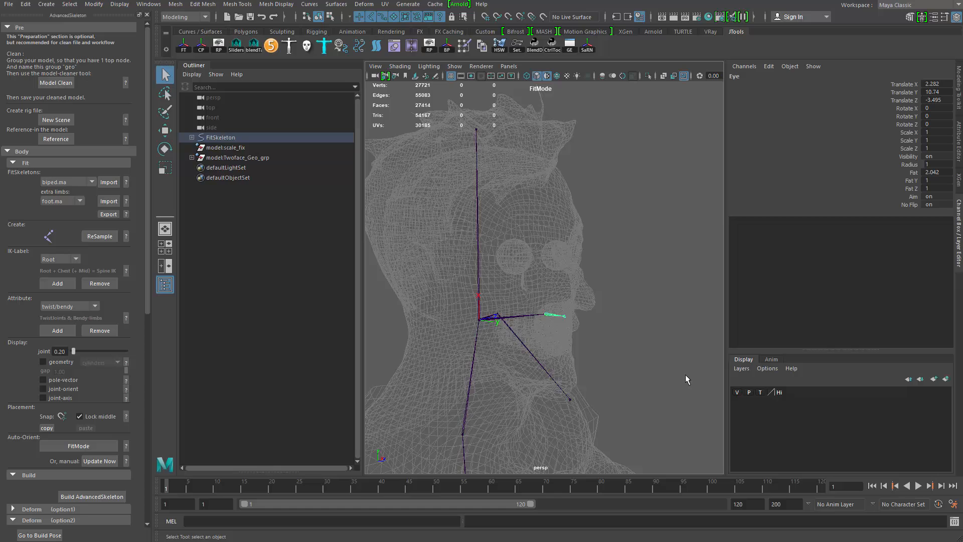
{"action": "left_click", "coordinate": [761, 392]}
{"action": "left_click_drag", "start_coordinate": [619, 426], "coordinate": [514, 251], "text": "alt"}
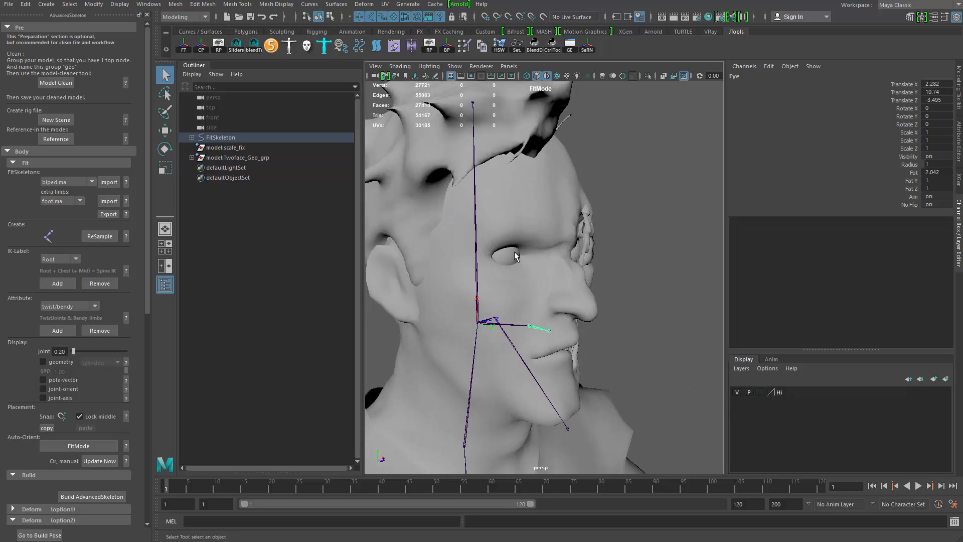
- Select the right eyeball and isolate it in the viewport
{"action": "left_click", "coordinate": [512, 258]}
{"action": "key", "text": "ctrl+1"}
{"action": "left_click_drag", "start_coordinate": [528, 311], "coordinate": [491, 346], "text": "alt"}
{"action": "left_click", "coordinate": [490, 333]}
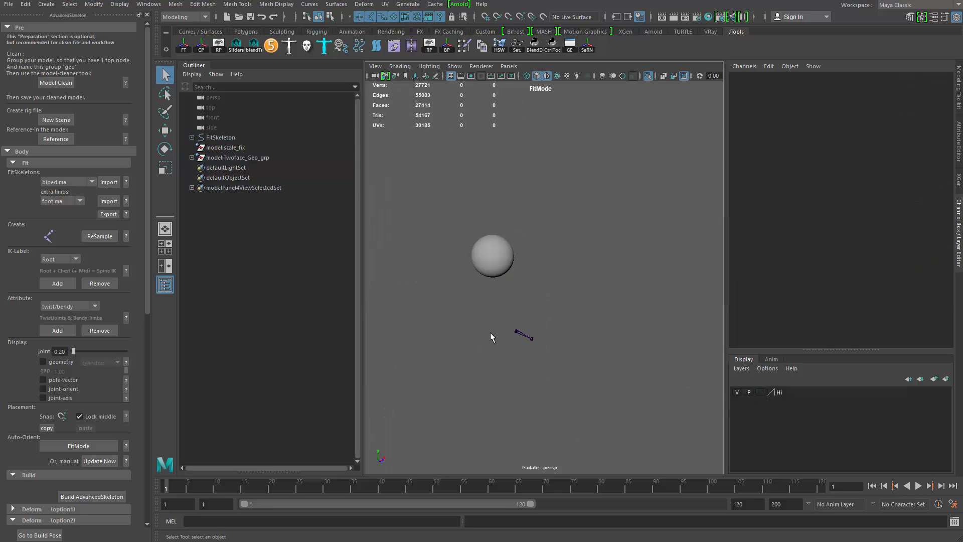
- Try matching all transforms of the Eye joint to the eyeball, then undo it
{"action": "left_click", "coordinate": [522, 334]}
{"action": "left_click", "coordinate": [496, 265], "text": "shift"}
{"action": "key", "text": "w"}
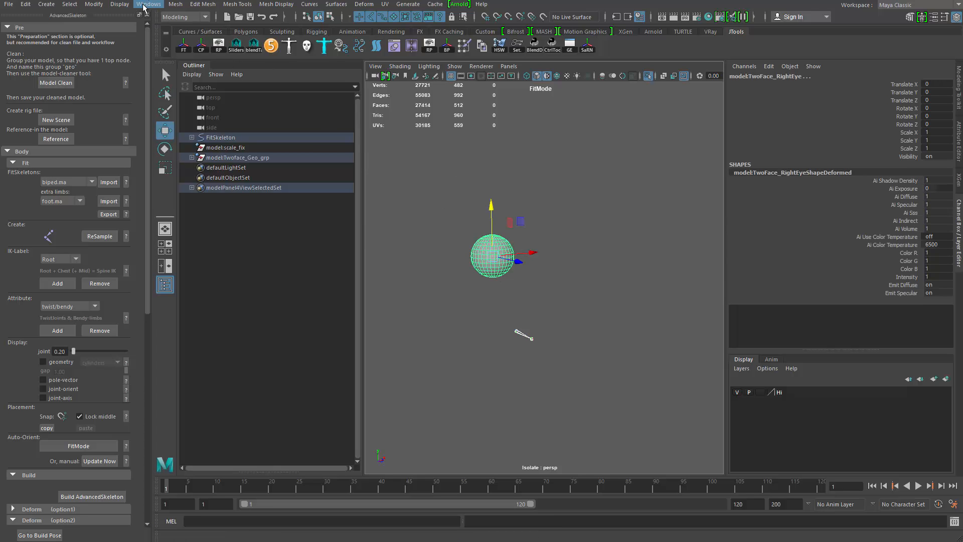
{"action": "left_click", "coordinate": [88, 7]}
{"action": "mouse_move", "coordinate": [168, 57]}
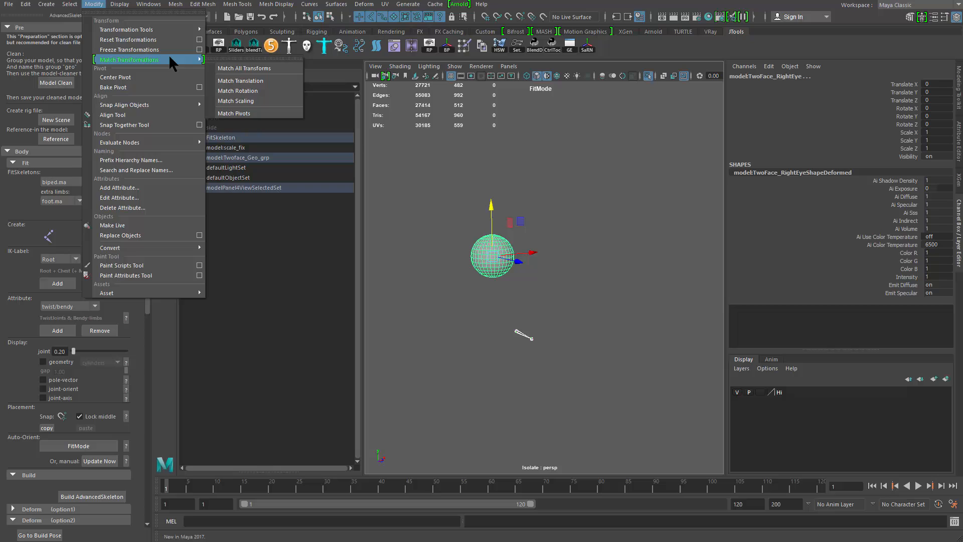
{"action": "left_click", "coordinate": [224, 65]}
{"action": "left_click", "coordinate": [504, 355]}
{"action": "left_click_drag", "start_coordinate": [503, 355], "coordinate": [469, 356], "text": "alt"}
{"action": "key", "text": "ctrl+z"}
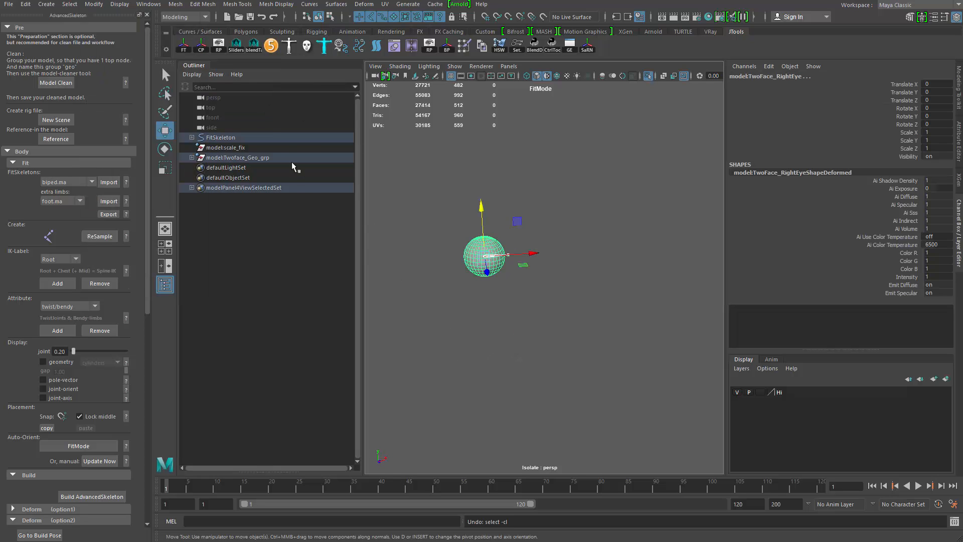
{"action": "key", "text": "ctrl+z"}
{"action": "key", "text": "ctrl+z"}
- Snap the Eye joint to the eyeball's centre with Match Translation
{"action": "left_click", "coordinate": [151, 9]}
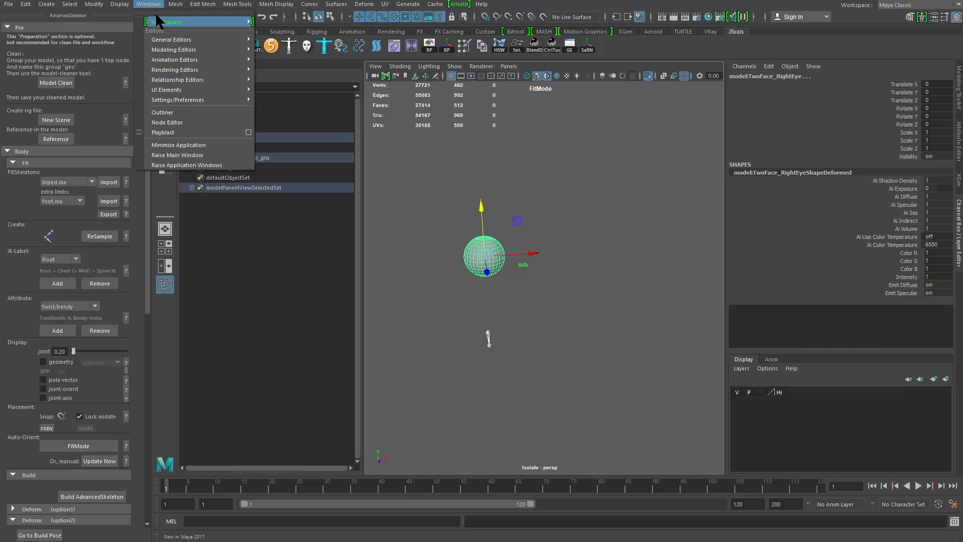
{"action": "mouse_move", "coordinate": [95, 5]}
{"action": "mouse_move", "coordinate": [168, 62]}
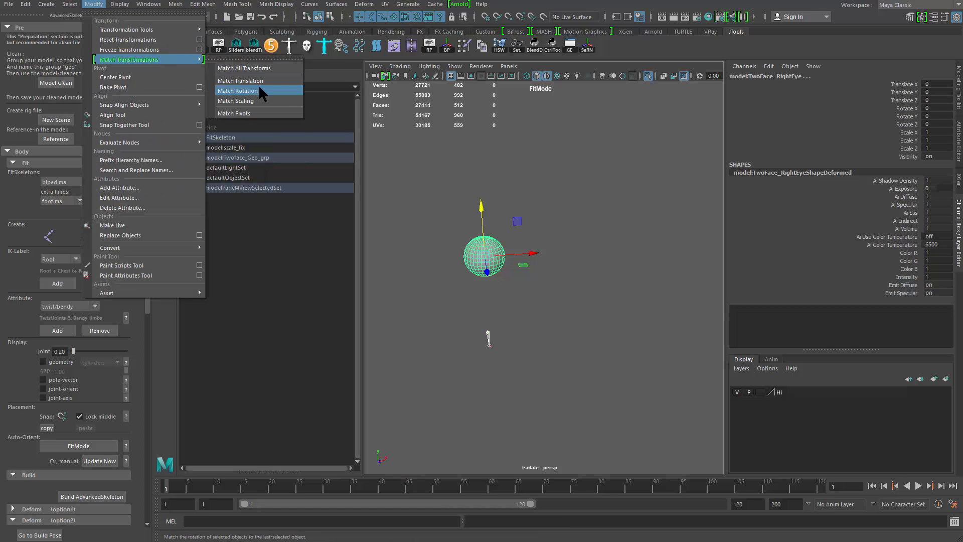
{"action": "left_click", "coordinate": [265, 81]}
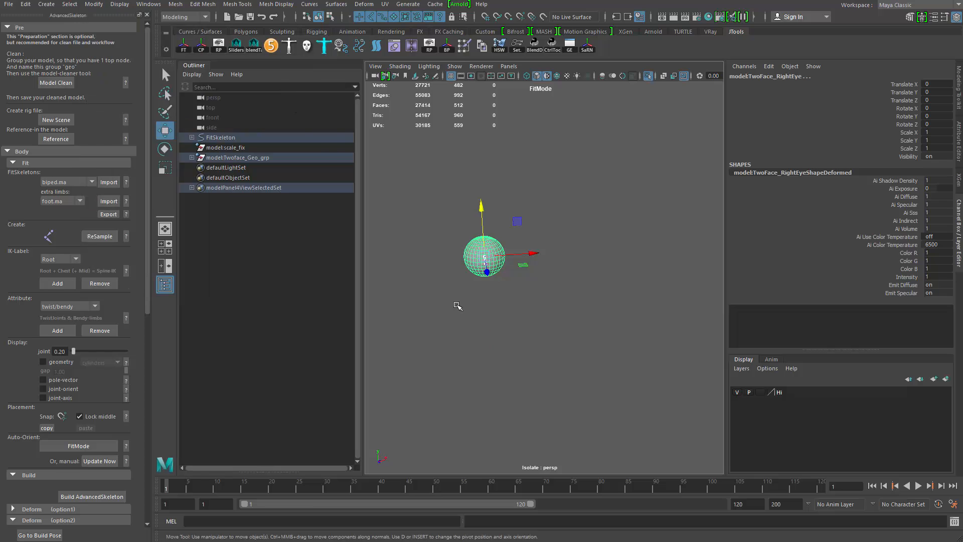
- Zoom in on the eyeball and select the Eye joint to check its placement
{"action": "left_click_drag", "start_coordinate": [496, 331], "coordinate": [534, 350], "text": "alt"}
{"action": "scroll", "coordinate": [532, 349], "scroll_direction": "up", "scroll_amount": 5}
{"action": "key", "text": "q"}
{"action": "left_click", "coordinate": [521, 325]}
{"action": "left_click", "coordinate": [416, 230]}
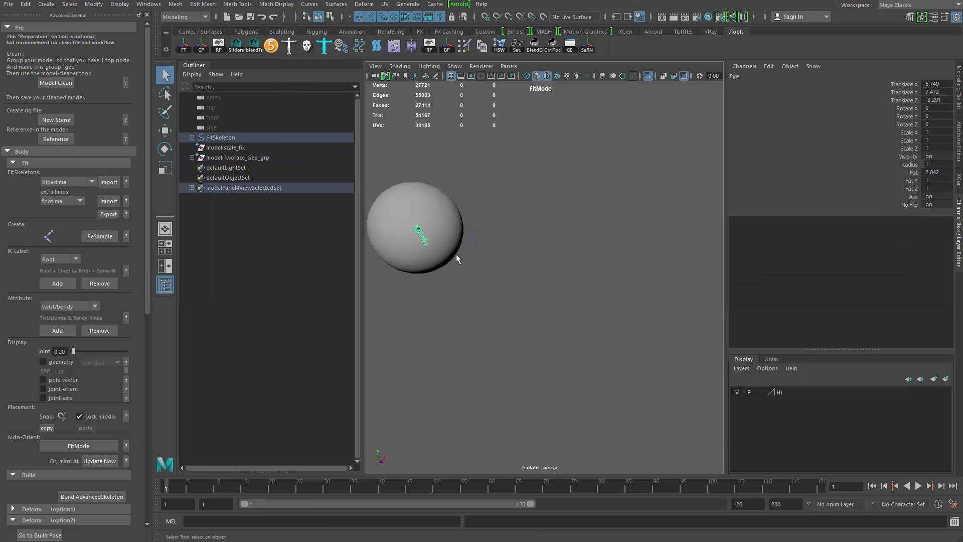
- Leave the isolated view and save the scene as fitting2.mb
{"action": "key", "text": "ctrl+1"}
{"action": "left_click_drag", "start_coordinate": [525, 263], "coordinate": [411, 280], "text": "alt"}
{"action": "key", "text": "w"}
{"action": "scroll", "coordinate": [411, 279], "scroll_direction": "down", "scroll_amount": 4}
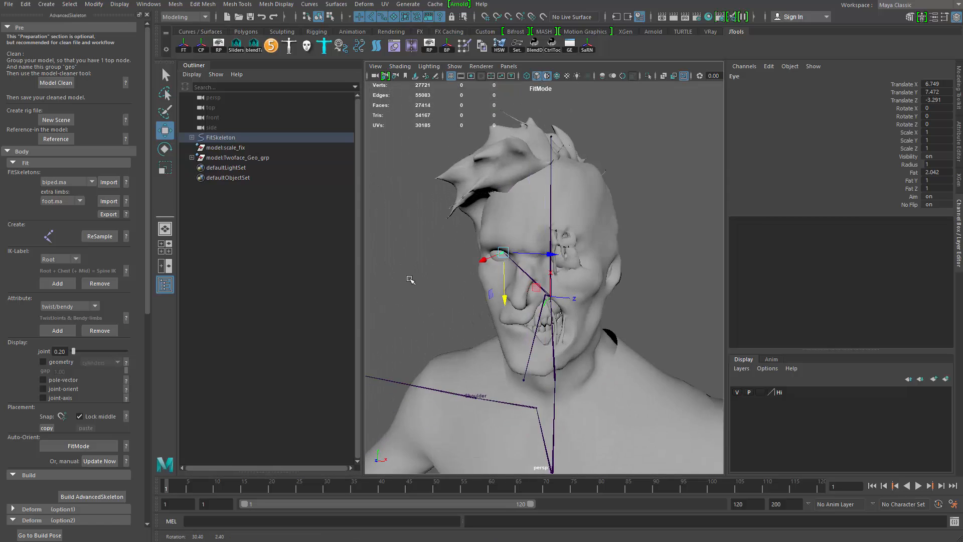
{"action": "middle_click_drag", "start_coordinate": [411, 279], "coordinate": [497, 236], "text": "alt"}
{"action": "left_click", "coordinate": [452, 241]}
{"action": "scroll", "coordinate": [467, 242], "scroll_direction": "up", "scroll_amount": 4}
{"action": "scroll", "coordinate": [496, 236], "scroll_direction": "down", "scroll_amount": 3}
{"action": "scroll", "coordinate": [496, 235], "scroll_direction": "down", "scroll_amount": 6}
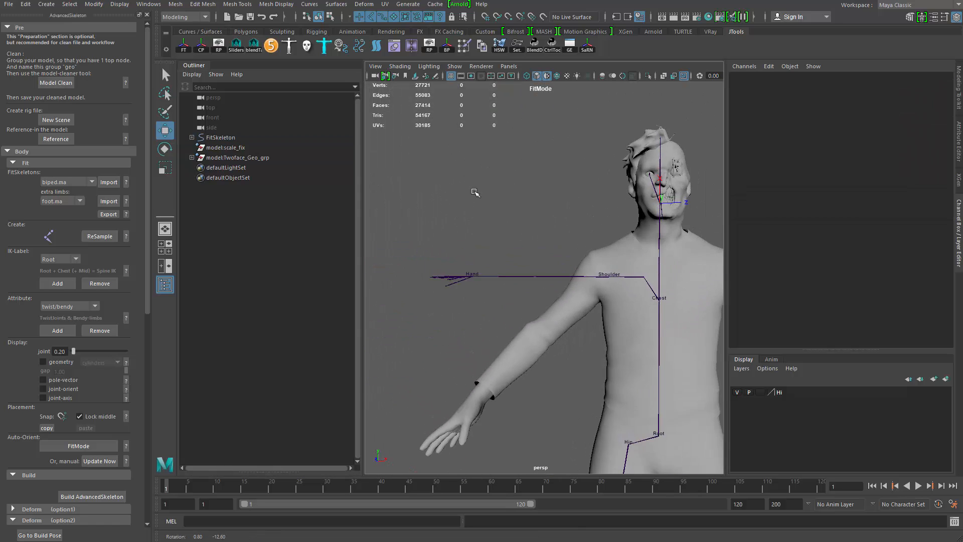
{"action": "key", "text": "ctrl+shift+s"}
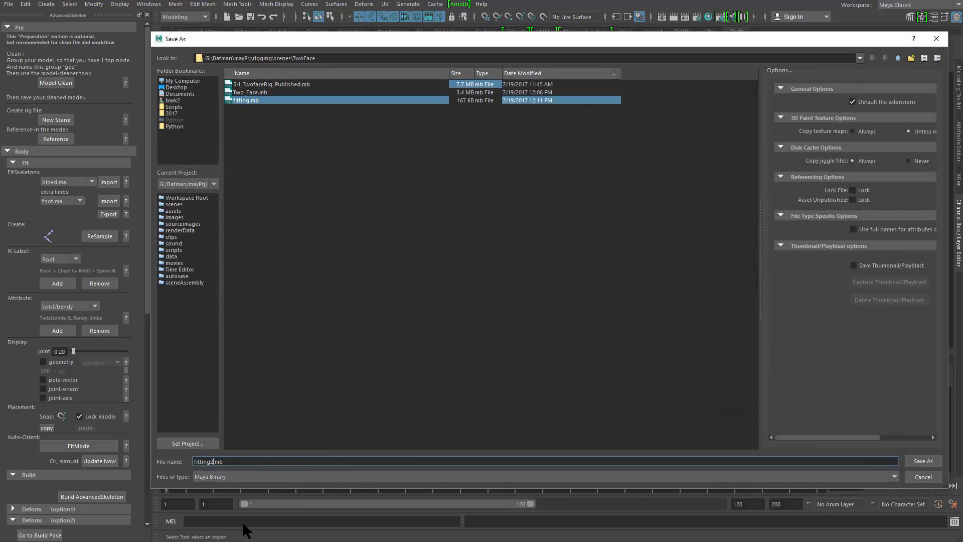
{"action": "left_click", "coordinate": [923, 461]}
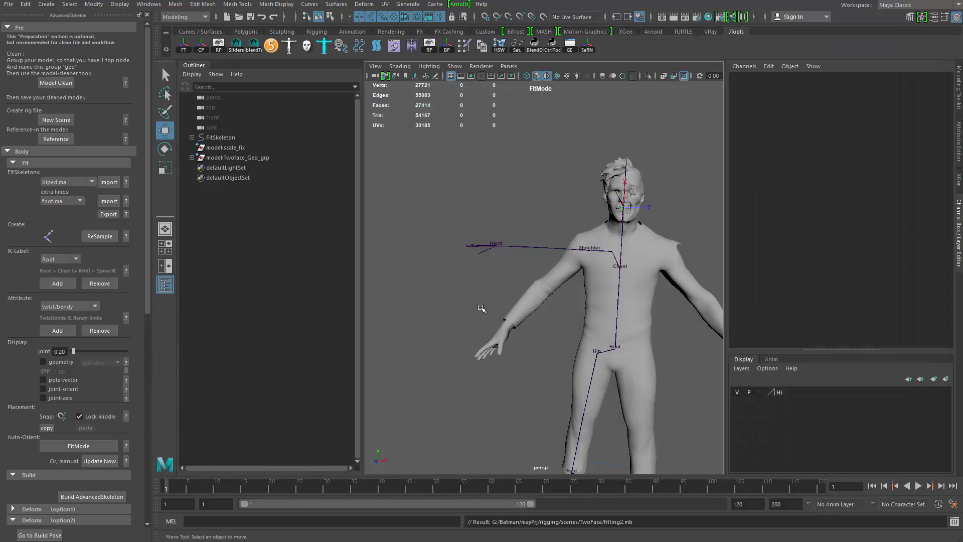
- Build the AdvancedSkeleton rig from the fit skeleton as a test
{"action": "left_click", "coordinate": [113, 446]}
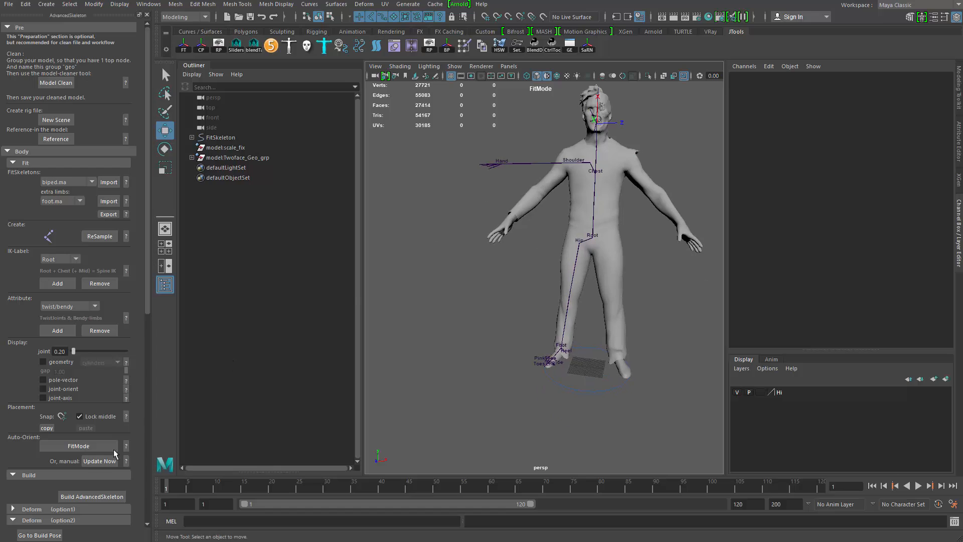
{"action": "left_click", "coordinate": [91, 497]}
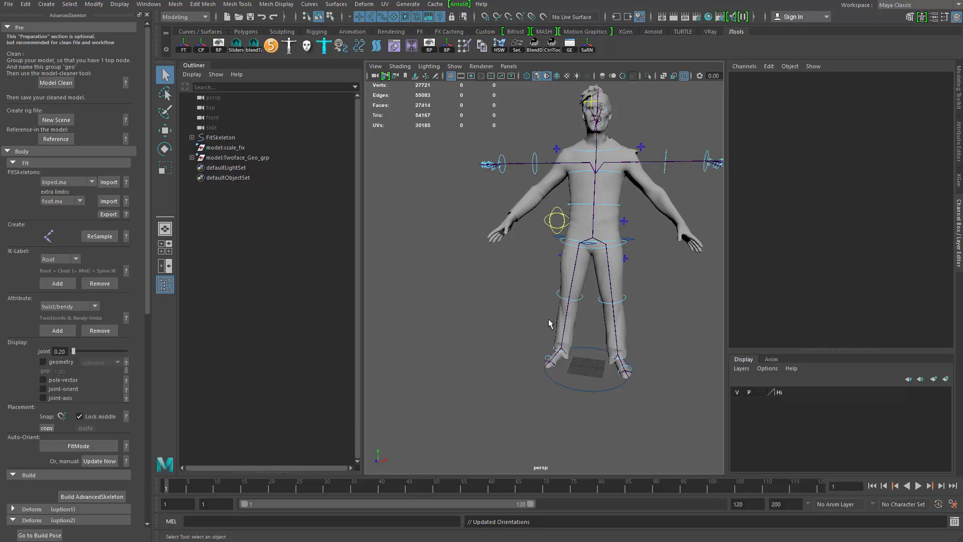
- Reopen the fitting2.mb scene to return to the fit skeleton
{"action": "left_click", "coordinate": [9, 4]}
{"action": "left_click", "coordinate": [35, 32]}
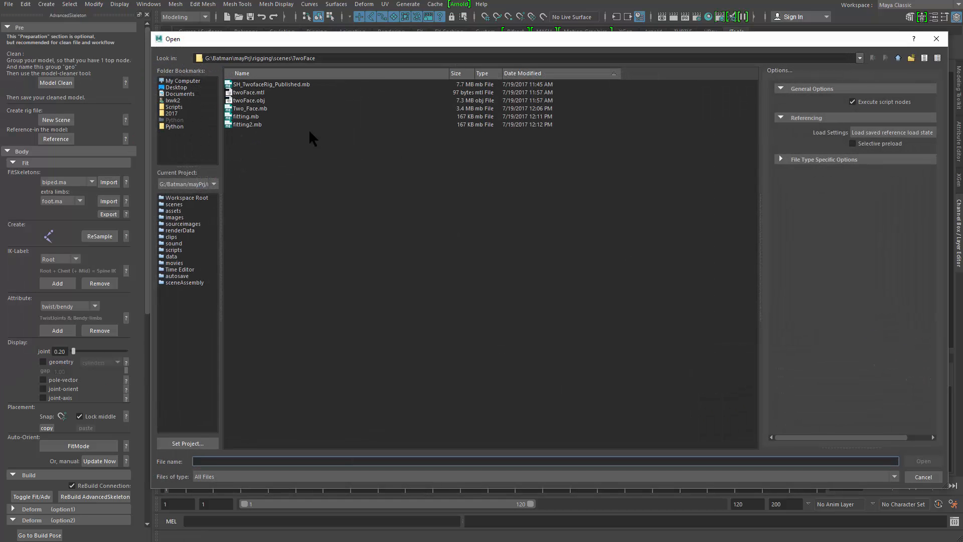
{"action": "double_click", "coordinate": [271, 125]}
{"action": "left_click", "coordinate": [375, 363]}
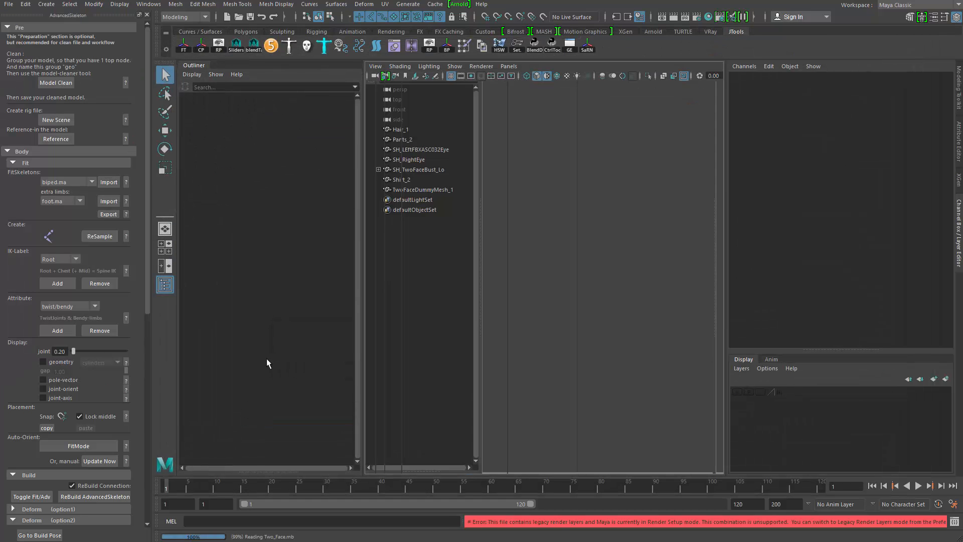
{"action": "left_click", "coordinate": [70, 450]}
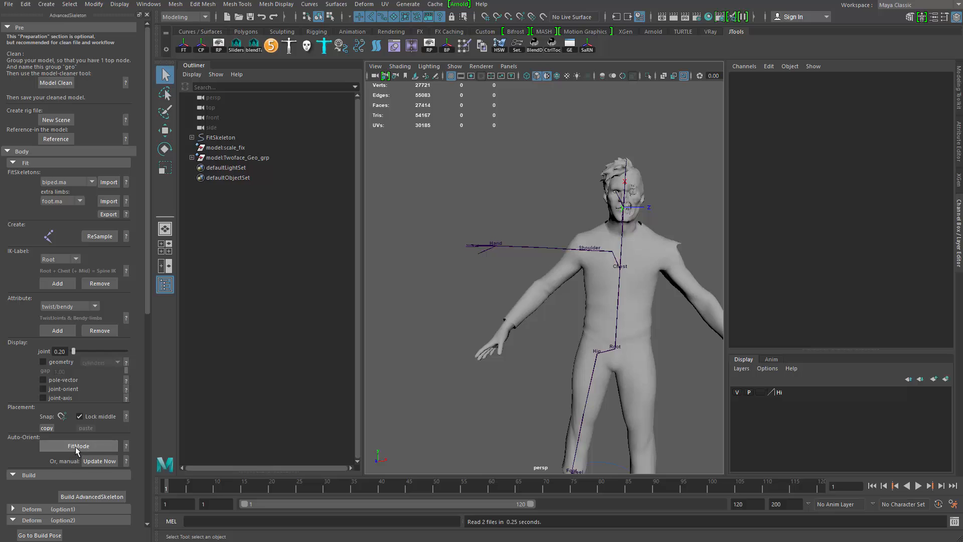
- Move the Scapula joint up and outward to sit at the top of the chest near the shoulder
{"action": "scroll", "coordinate": [486, 317], "scroll_direction": "up", "scroll_amount": 5}
{"action": "middle_click_drag", "start_coordinate": [510, 296], "coordinate": [524, 269], "text": "alt"}
{"action": "left_click", "coordinate": [506, 263]}
{"action": "scroll", "coordinate": [602, 261], "scroll_direction": "up", "scroll_amount": 2}
{"action": "left_click", "coordinate": [592, 234]}
{"action": "key", "text": "w"}
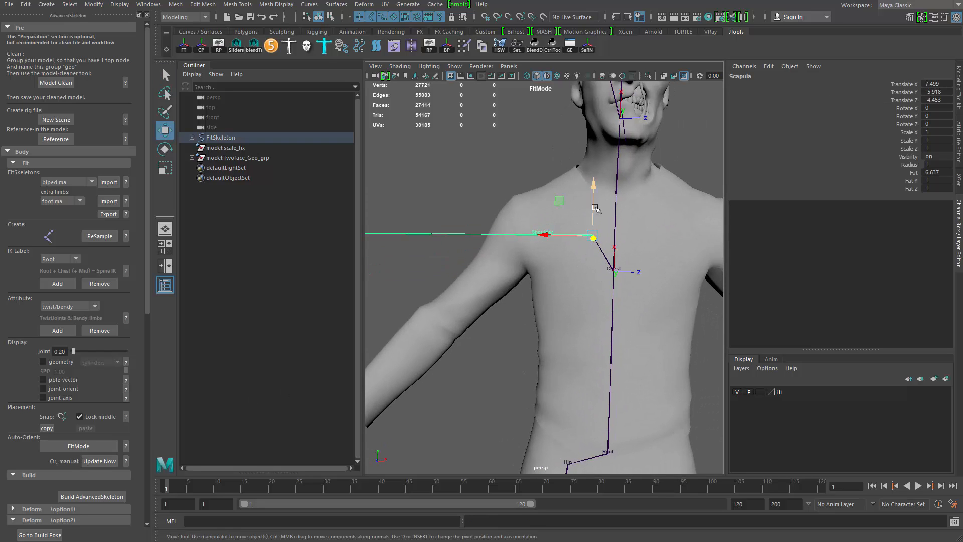
{"action": "left_click_drag", "start_coordinate": [594, 208], "coordinate": [593, 182]}
{"action": "left_click_drag", "start_coordinate": [544, 214], "coordinate": [536, 213]}
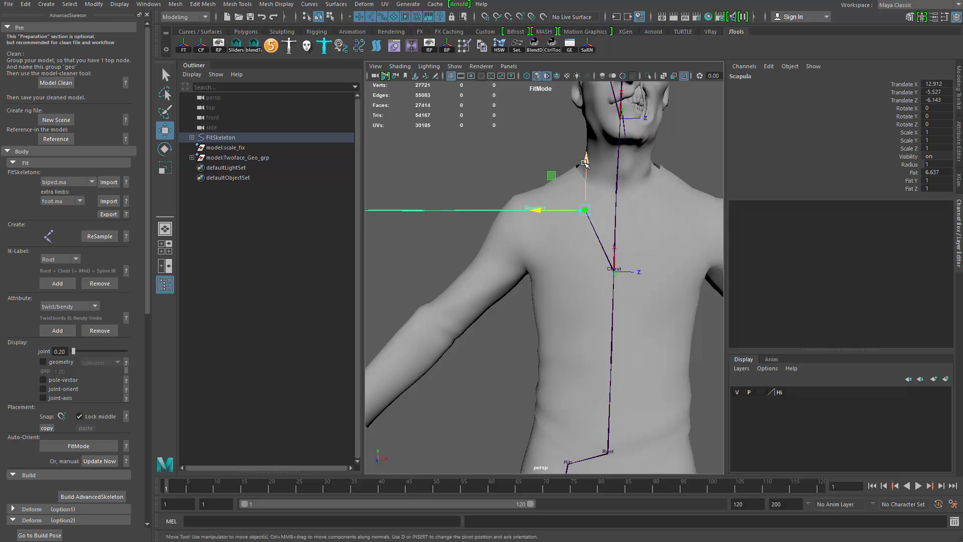
{"action": "left_click_drag", "start_coordinate": [586, 163], "coordinate": [585, 159]}
{"action": "middle_click_drag", "start_coordinate": [543, 209], "coordinate": [571, 214], "text": "alt"}
{"action": "left_click", "coordinate": [549, 219]}
{"action": "key", "text": "e"}
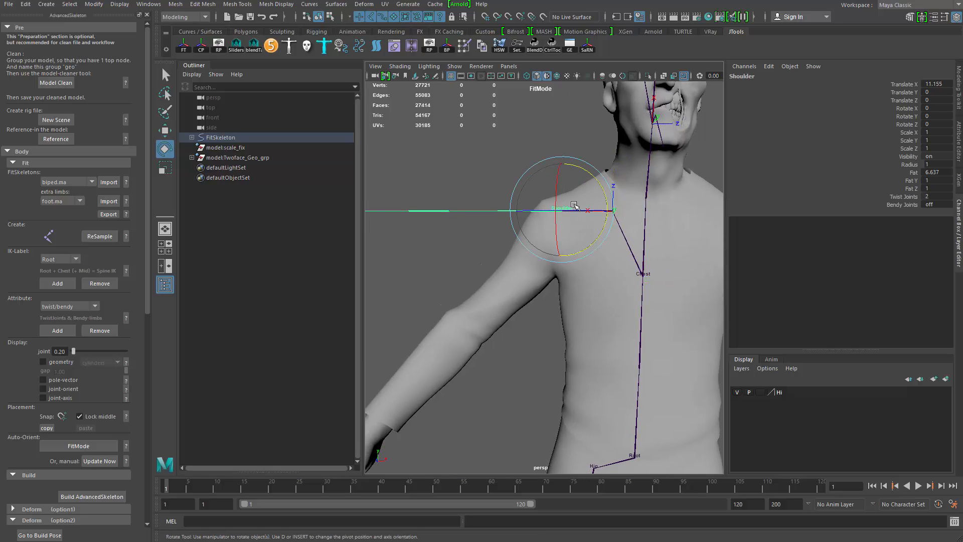
{"action": "scroll", "coordinate": [584, 202], "scroll_direction": "up", "scroll_amount": 2}
{"action": "left_click", "coordinate": [621, 211]}
{"action": "key", "text": "w"}
{"action": "left_click_drag", "start_coordinate": [580, 209], "coordinate": [598, 213]}
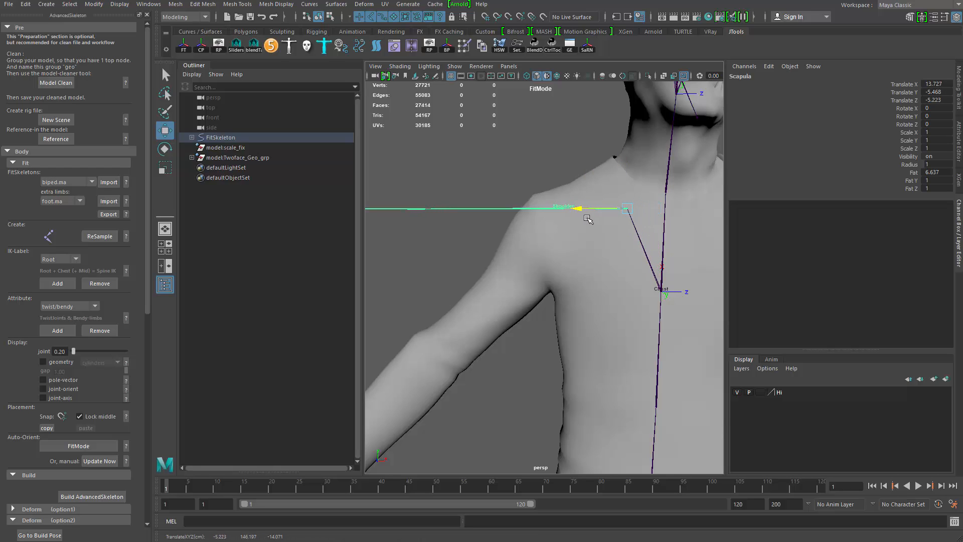
- Move the Shoulder joint outward and down into the shoulder socket of the model
{"action": "left_click", "coordinate": [546, 210]}
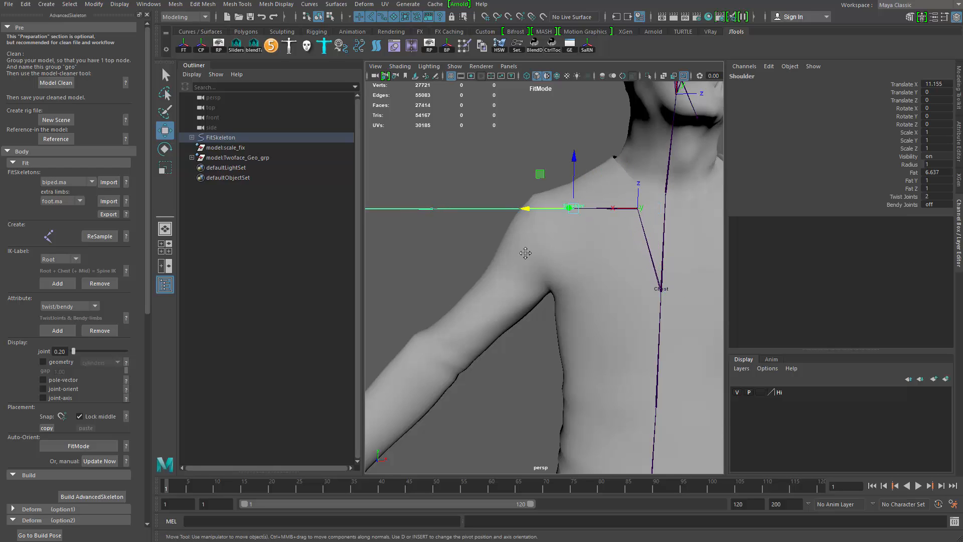
{"action": "left_click_drag", "start_coordinate": [527, 254], "coordinate": [533, 252], "text": "alt"}
{"action": "left_click_drag", "start_coordinate": [540, 212], "coordinate": [520, 213]}
{"action": "left_click_drag", "start_coordinate": [563, 159], "coordinate": [561, 248]}
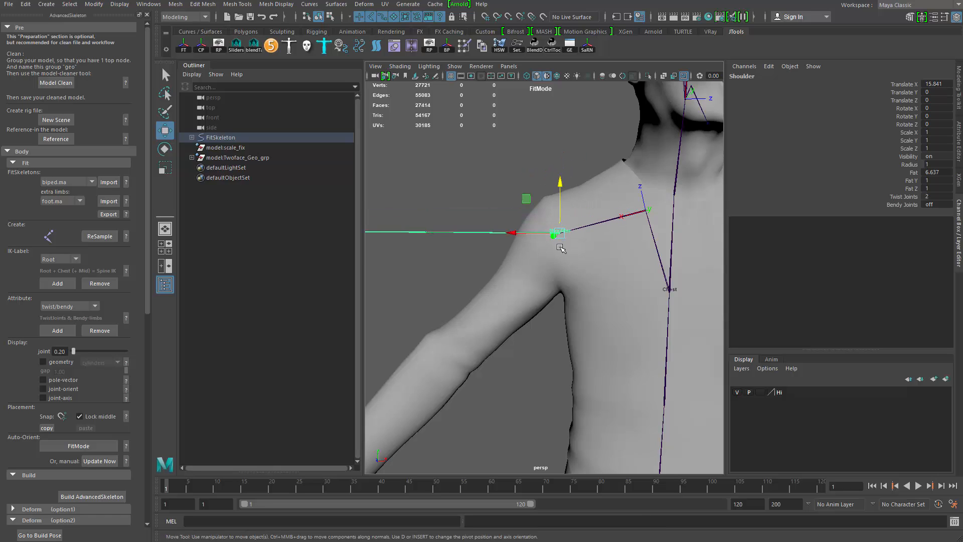
{"action": "right_click_drag", "start_coordinate": [535, 247], "coordinate": [567, 242], "text": "alt"}
{"action": "middle_click_drag", "start_coordinate": [567, 242], "coordinate": [590, 236], "text": "alt"}
{"action": "left_click_drag", "start_coordinate": [586, 169], "coordinate": [586, 166]}
{"action": "mouse_move", "coordinate": [537, 217]}
{"action": "left_mouse_down"}
{"action": "mouse_move", "coordinate": [498, 227]}
{"action": "mouse_move", "coordinate": [541, 233]}
{"action": "left_mouse_up"}
{"action": "middle_click_drag", "start_coordinate": [547, 232], "coordinate": [582, 208], "text": "alt"}
- Adjust the Shoulder joint's placement from a side view of the body
{"action": "key", "text": "e"}
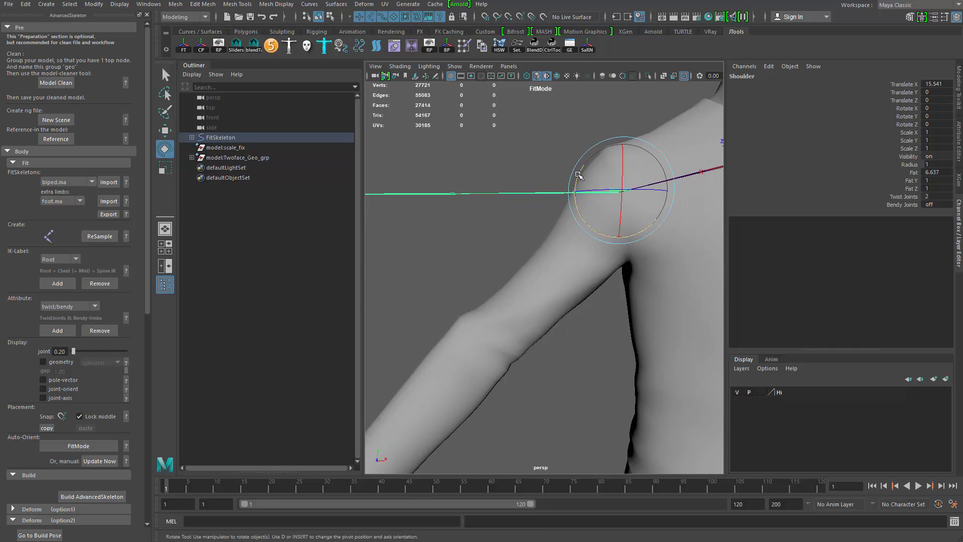
{"action": "left_click_drag", "start_coordinate": [578, 174], "coordinate": [663, 320]}
{"action": "right_click_drag", "start_coordinate": [663, 321], "coordinate": [452, 206], "text": "alt"}
{"action": "middle_click_drag", "start_coordinate": [451, 206], "coordinate": [470, 217], "text": "alt"}
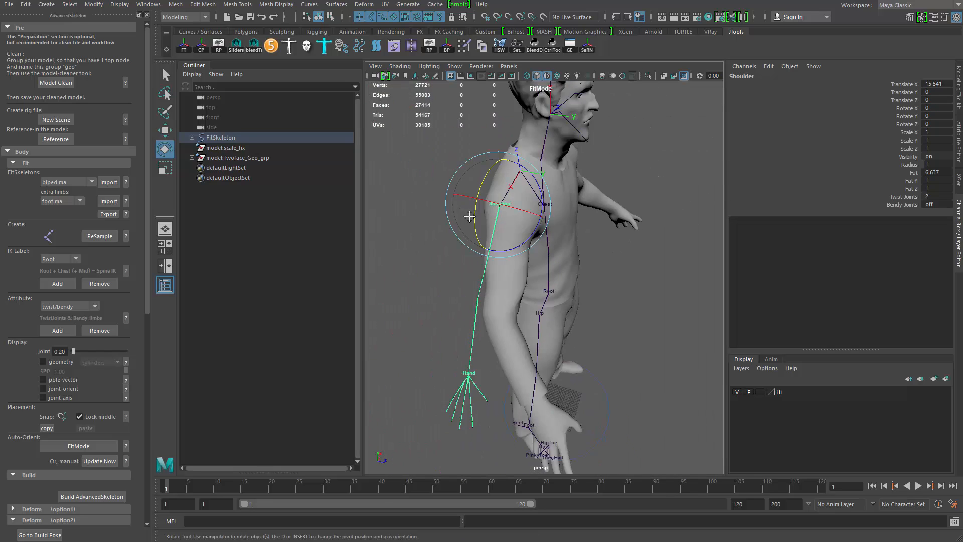
{"action": "left_click_drag", "start_coordinate": [469, 217], "coordinate": [494, 198], "text": "alt"}
{"action": "right_click_drag", "start_coordinate": [495, 198], "coordinate": [536, 217], "text": "alt"}
{"action": "key", "text": "w"}
{"action": "left_click_drag", "start_coordinate": [536, 217], "coordinate": [547, 183], "text": "alt"}
{"action": "left_click_drag", "start_coordinate": [502, 246], "coordinate": [503, 278], "text": "alt"}
- Move the Wrist and Elbow joints to line up with the model's forearm and elbow
{"action": "left_click", "coordinate": [494, 297]}
{"action": "left_click_drag", "start_coordinate": [479, 335], "coordinate": [475, 306], "text": "alt"}
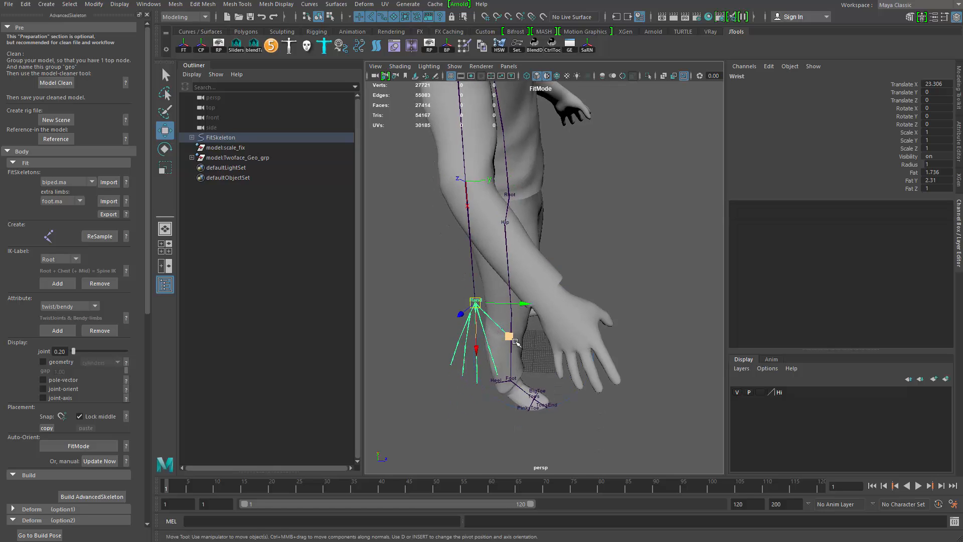
{"action": "left_click_drag", "start_coordinate": [510, 337], "coordinate": [589, 331]}
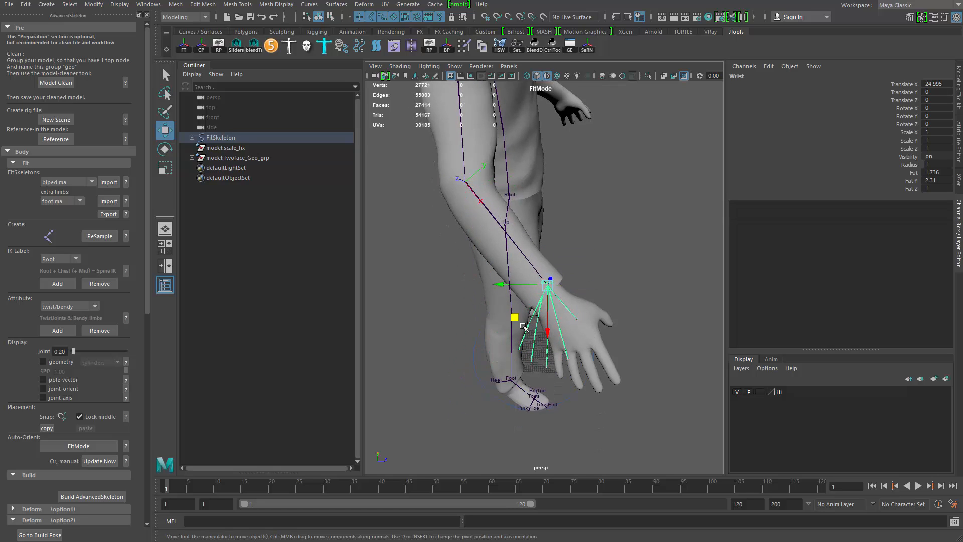
{"action": "left_click_drag", "start_coordinate": [515, 318], "coordinate": [516, 329]}
{"action": "left_click", "coordinate": [469, 198]}
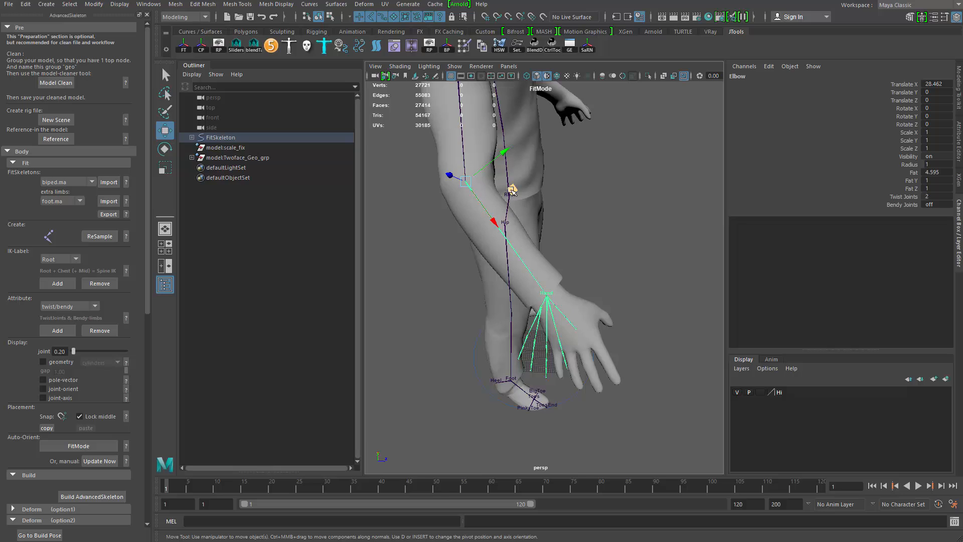
{"action": "left_click_drag", "start_coordinate": [511, 190], "coordinate": [509, 198]}
{"action": "left_click_drag", "start_coordinate": [509, 198], "coordinate": [488, 183], "text": "alt"}
- Move and rotate the Wrist joint to match the hand's angle
{"action": "left_click", "coordinate": [519, 286]}
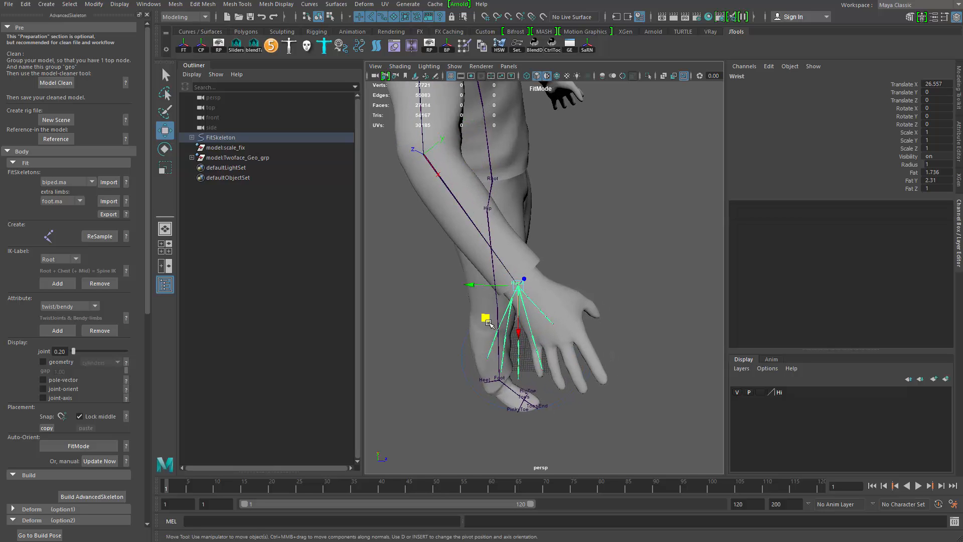
{"action": "mouse_move", "coordinate": [487, 321]}
{"action": "left_mouse_down"}
{"action": "mouse_move", "coordinate": [495, 307]}
{"action": "mouse_move", "coordinate": [496, 322]}
{"action": "left_mouse_up"}
{"action": "left_click_drag", "start_coordinate": [496, 323], "coordinate": [510, 290], "text": "alt"}
{"action": "left_click_drag", "start_coordinate": [474, 263], "coordinate": [476, 264]}
{"action": "key", "text": "e"}
{"action": "key", "text": "w"}
{"action": "key", "text": "ctrl+z"}
{"action": "key", "text": "e"}
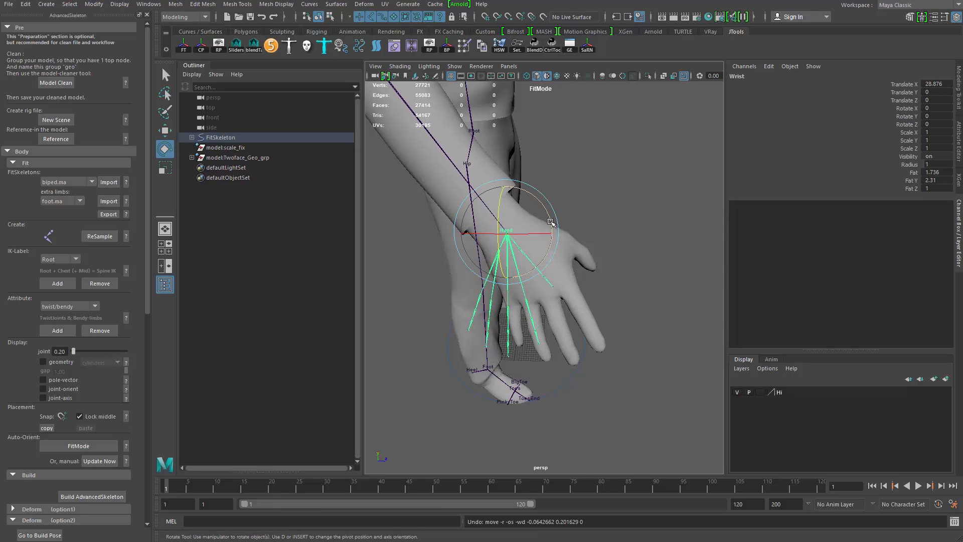
{"action": "left_click_drag", "start_coordinate": [551, 223], "coordinate": [545, 193]}
{"action": "key", "text": "ctrl+z"}
{"action": "left_click_drag", "start_coordinate": [545, 193], "coordinate": [527, 238], "text": "alt"}
- Rotate the Shoulder joint so the arm chain follows the model's arm
{"action": "left_click", "coordinate": [455, 207]}
{"action": "left_click_drag", "start_coordinate": [556, 281], "coordinate": [483, 258], "text": "alt"}
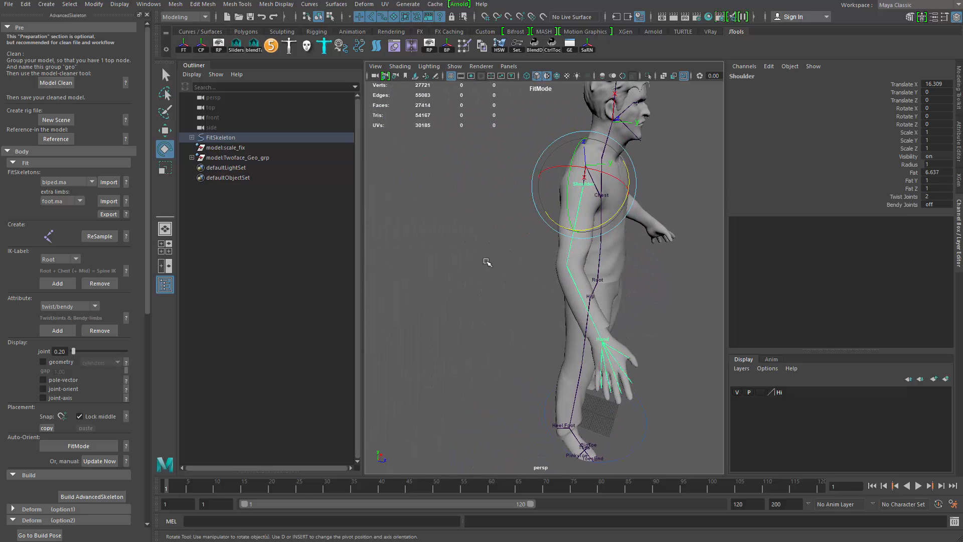
{"action": "left_click_drag", "start_coordinate": [534, 308], "coordinate": [483, 273], "text": "alt"}
- Rotate the Wrist joint and nudge its position to fit the hand
{"action": "scroll", "coordinate": [527, 299], "scroll_direction": "up", "scroll_amount": 4}
{"action": "left_click", "coordinate": [527, 286]}
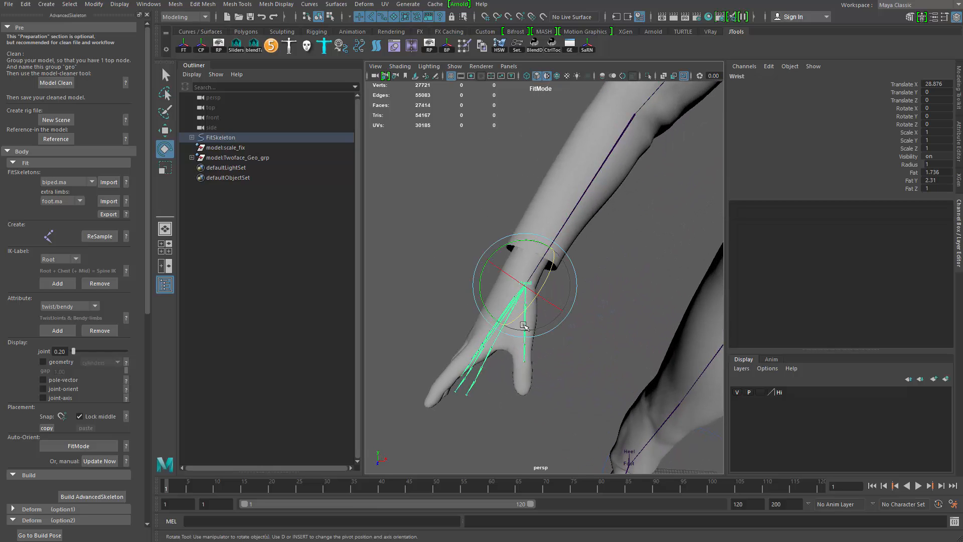
{"action": "key", "text": "f"}
{"action": "left_click_drag", "start_coordinate": [494, 321], "coordinate": [536, 327], "text": "alt"}
{"action": "key", "text": "w"}
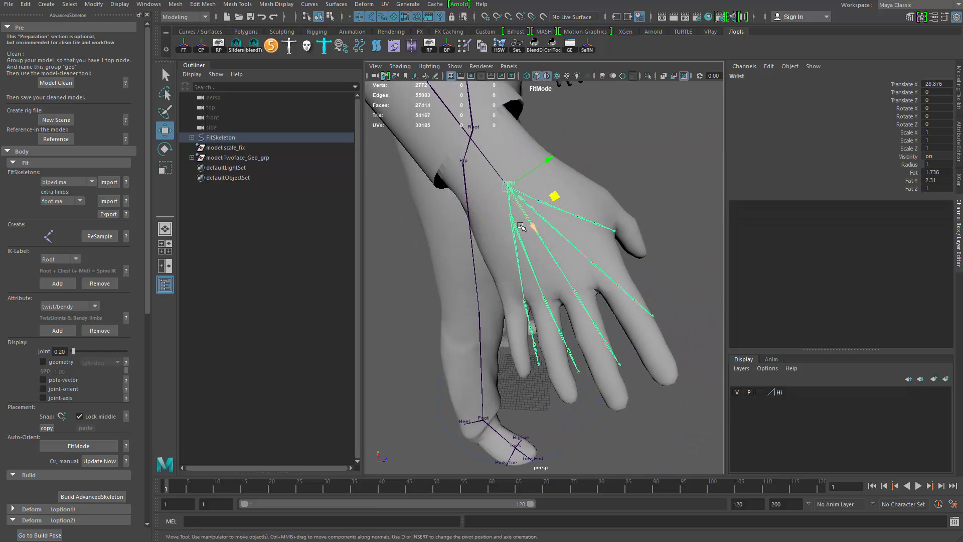
{"action": "left_click_drag", "start_coordinate": [529, 224], "coordinate": [529, 229], "text": "alt"}
{"action": "left_click_drag", "start_coordinate": [549, 196], "coordinate": [544, 190]}
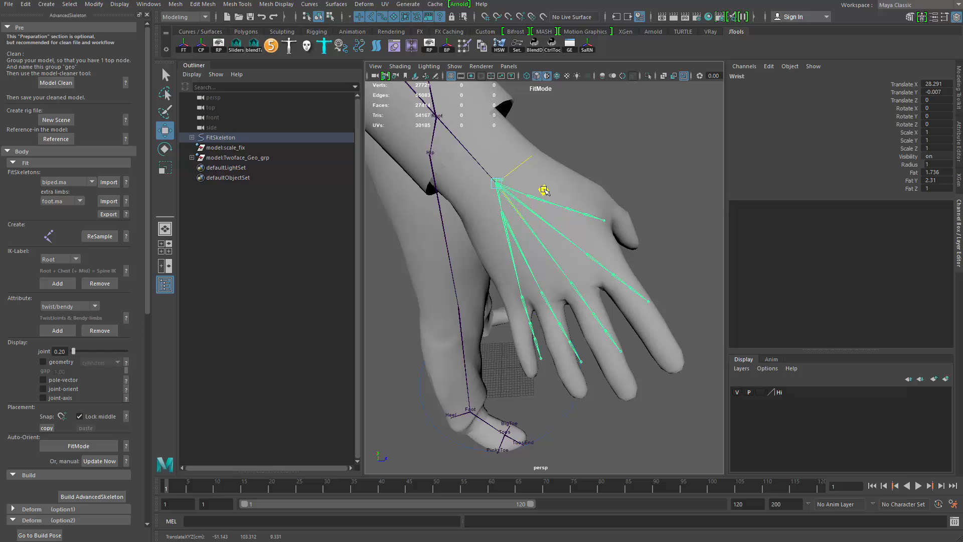
- Move the Cup joint into the palm beneath the little and ring fingers
{"action": "left_click", "coordinate": [508, 252]}
{"action": "key", "text": "w"}
{"action": "left_click_drag", "start_coordinate": [520, 256], "coordinate": [523, 265], "text": "alt"}
{"action": "left_click_drag", "start_coordinate": [548, 219], "coordinate": [546, 223]}
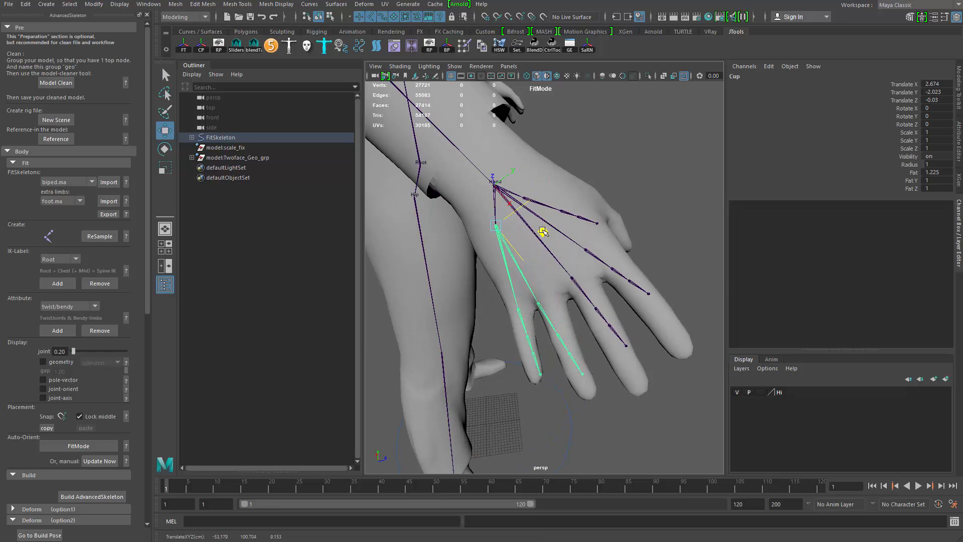
{"action": "middle_click_drag", "start_coordinate": [510, 312], "coordinate": [510, 268], "text": "alt"}
{"action": "right_click_drag", "start_coordinate": [510, 269], "coordinate": [541, 267], "text": "alt"}
- Move and rotate the PinkyFinger1 joint to the base of the little finger
{"action": "left_click", "coordinate": [519, 210]}
{"action": "key", "text": "e"}
{"action": "key", "text": "w"}
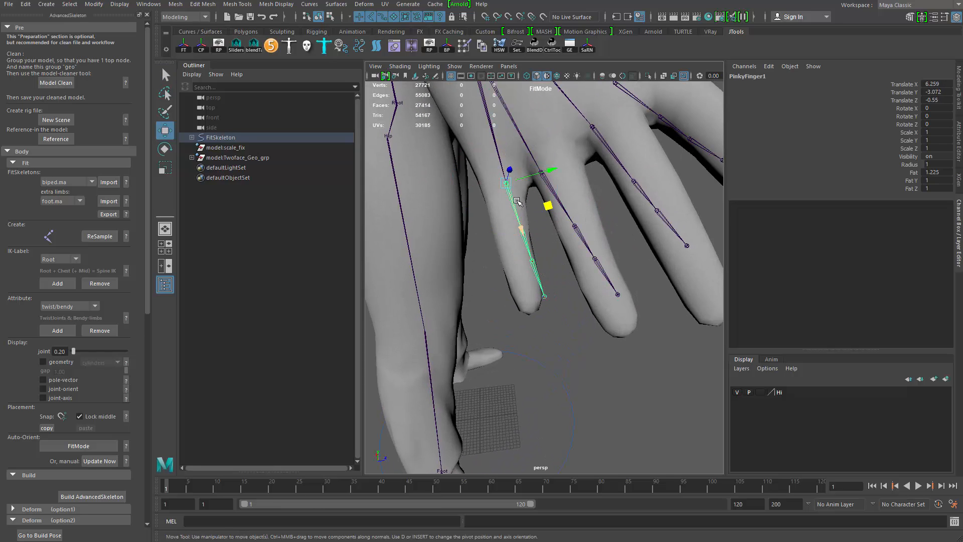
{"action": "left_click_drag", "start_coordinate": [522, 195], "coordinate": [536, 176]}
{"action": "middle_click_drag", "start_coordinate": [513, 236], "coordinate": [514, 241]}
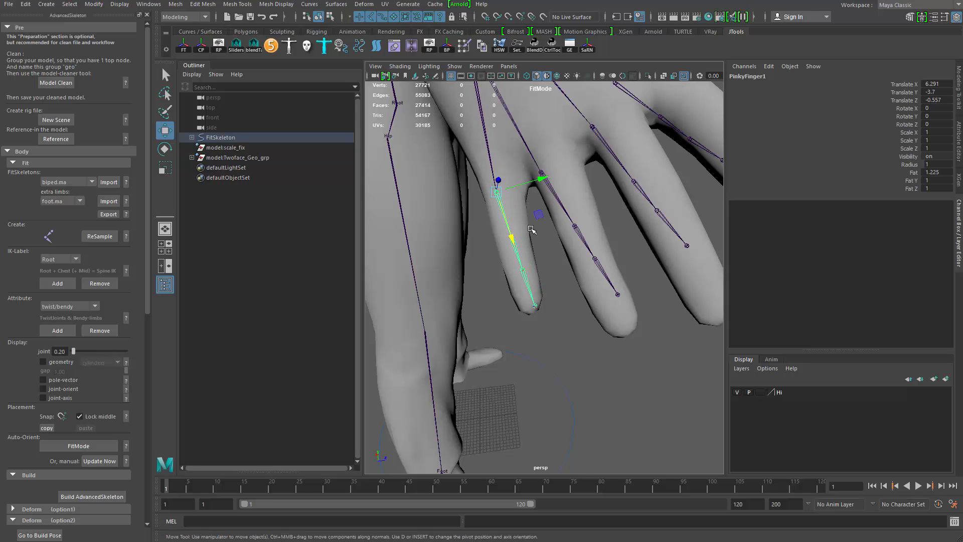
{"action": "key", "text": "e"}
{"action": "left_click_drag", "start_coordinate": [541, 204], "coordinate": [546, 241], "text": "alt"}
- Refine the PinkyFinger1 joint's position and rotation along the little finger
{"action": "key", "text": "q"}
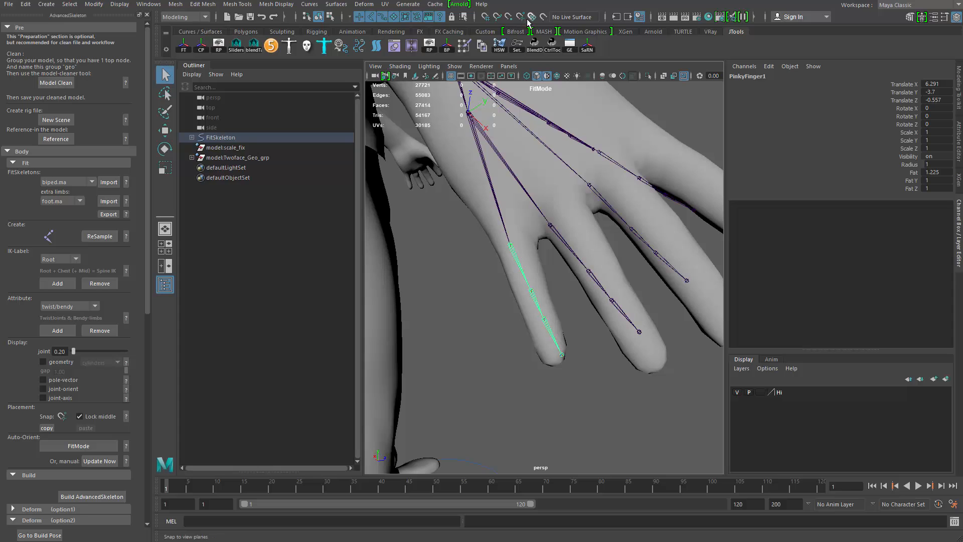
{"action": "key", "text": "w"}
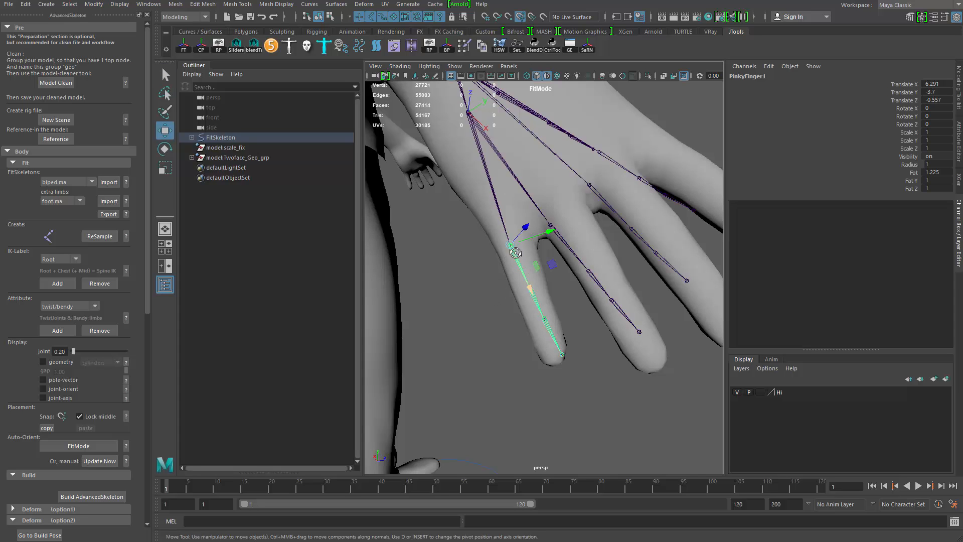
{"action": "left_click_drag", "start_coordinate": [512, 266], "coordinate": [591, 226], "text": "alt"}
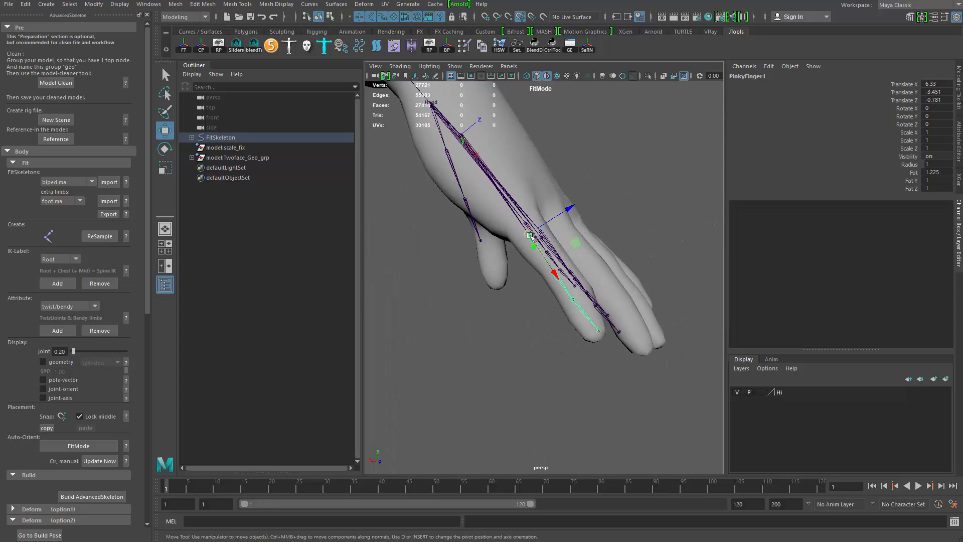
{"action": "left_click_drag", "start_coordinate": [534, 247], "coordinate": [477, 297]}
{"action": "key", "text": "ctrl+z"}
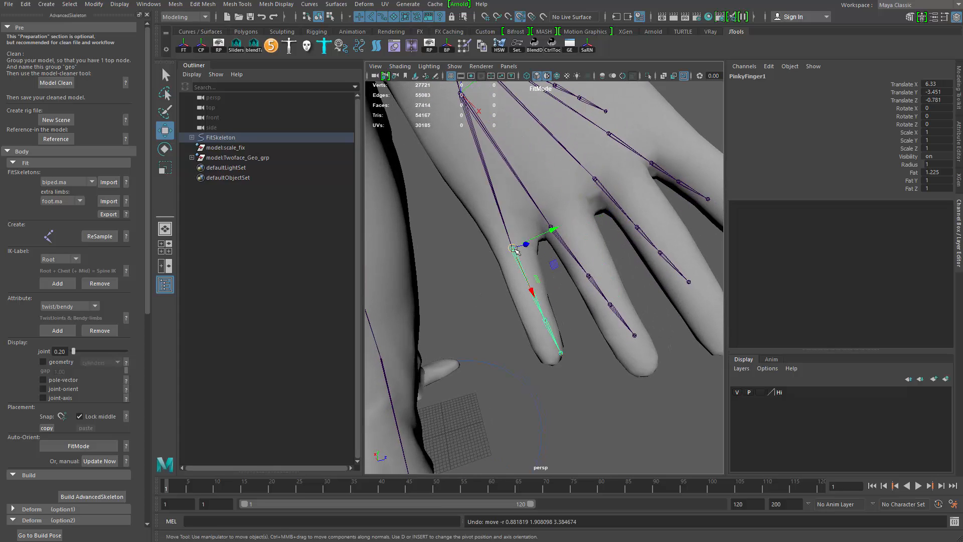
{"action": "left_click_drag", "start_coordinate": [515, 250], "coordinate": [516, 251]}
{"action": "key", "text": "e"}
{"action": "left_click_drag", "start_coordinate": [509, 294], "coordinate": [502, 289]}
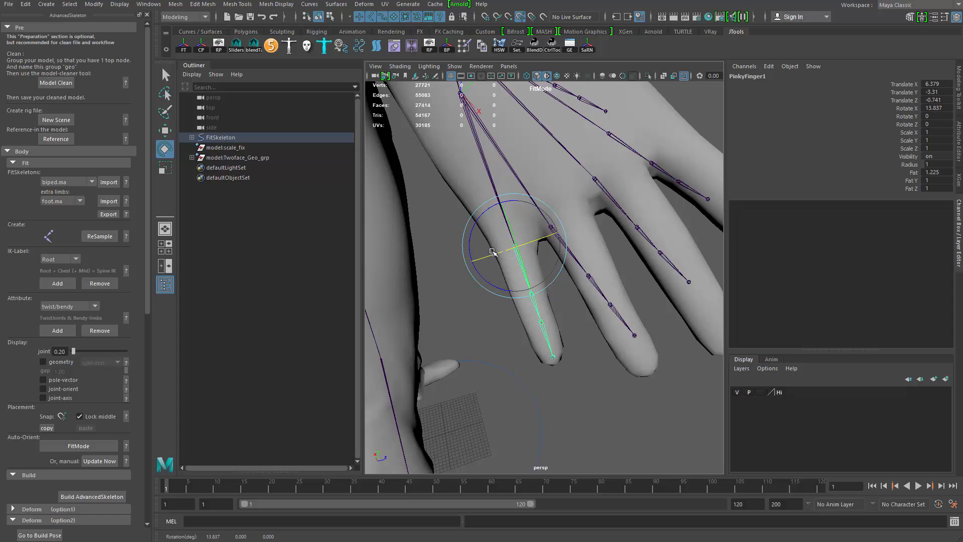
- Move and rotate the RingFinger1 joint to align with the ring finger
{"action": "key", "text": "q"}
{"action": "left_click", "coordinate": [559, 237]}
{"action": "key", "text": "w"}
{"action": "mouse_move", "coordinate": [583, 242]}
{"action": "left_mouse_down", "text": "alt"}
{"action": "mouse_move", "coordinate": [566, 249]}
{"action": "mouse_move", "coordinate": [575, 224]}
{"action": "mouse_move", "coordinate": [570, 230]}
{"action": "left_mouse_up", "text": "alt"}
{"action": "key", "text": "e"}
{"action": "left_click_drag", "start_coordinate": [562, 271], "coordinate": [554, 277]}
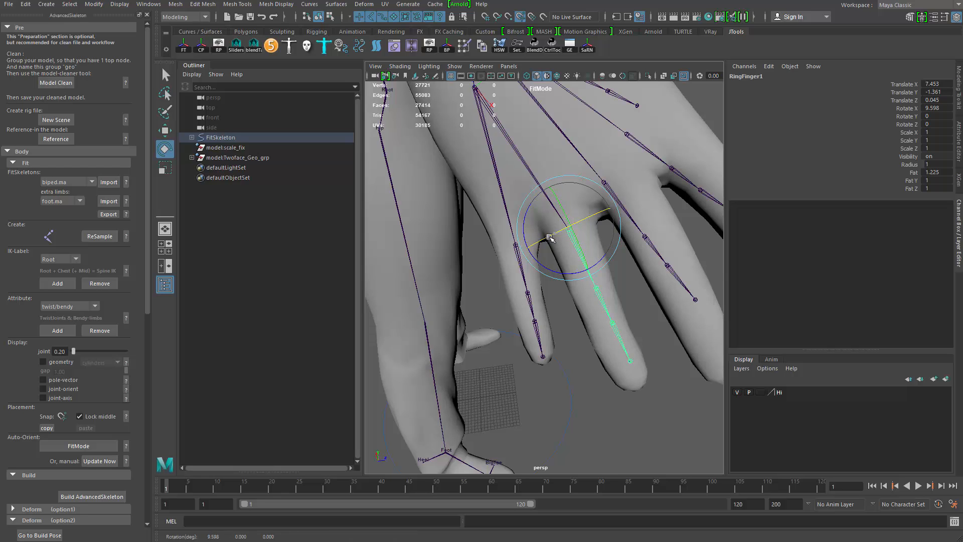
- Fine-tune the RingFinger1 joint's rotation so it follows the ring finger
{"action": "left_click_drag", "start_coordinate": [550, 237], "coordinate": [548, 238]}
{"action": "left_click_drag", "start_coordinate": [546, 240], "coordinate": [514, 257], "text": "alt"}
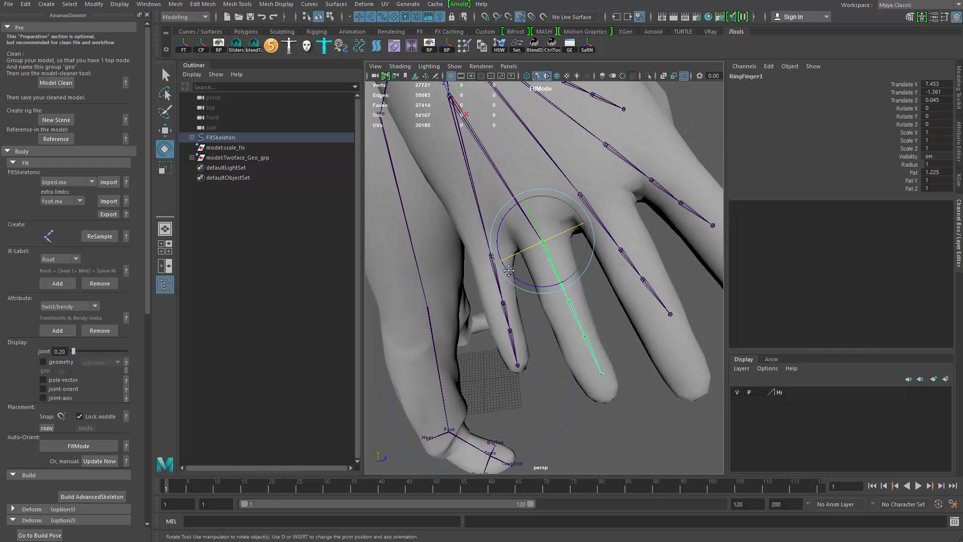
{"action": "middle_click_drag", "start_coordinate": [509, 271], "coordinate": [452, 320], "text": "alt"}
- Move and rotate the MiddleFinger1 joint to align with the base of the middle finger
{"action": "key", "text": "q"}
{"action": "left_click", "coordinate": [532, 264]}
{"action": "key", "text": "w"}
{"action": "left_click_drag", "start_coordinate": [522, 248], "coordinate": [550, 321]}
{"action": "key", "text": "e"}
{"action": "left_click_drag", "start_coordinate": [561, 236], "coordinate": [568, 240]}
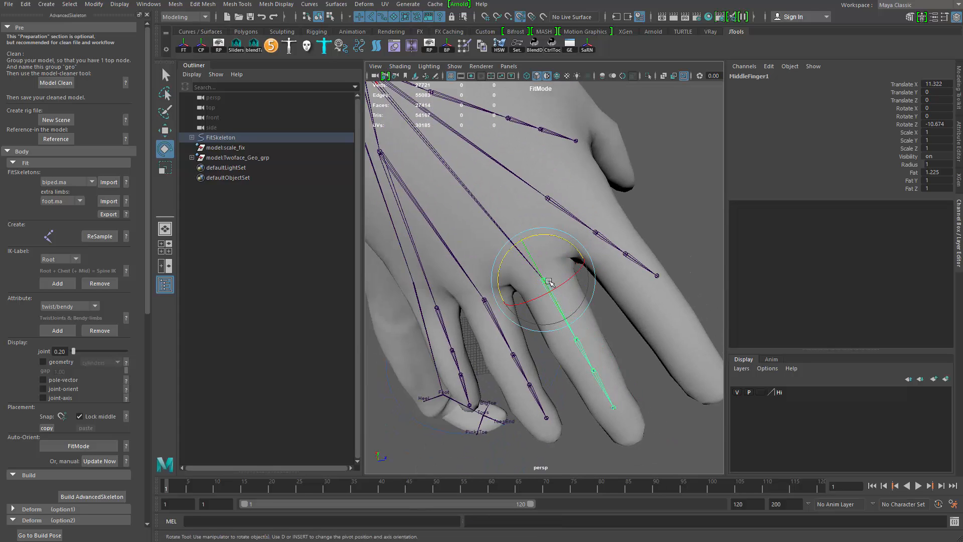
{"action": "key", "text": "w"}
{"action": "left_click_drag", "start_coordinate": [549, 282], "coordinate": [615, 263], "text": "alt"}
{"action": "left_click_drag", "start_coordinate": [610, 195], "coordinate": [614, 192]}
{"action": "key", "text": "e"}
{"action": "left_click_drag", "start_coordinate": [612, 226], "coordinate": [615, 217]}
{"action": "left_click_drag", "start_coordinate": [615, 245], "coordinate": [585, 288], "text": "alt"}
{"action": "key", "text": "w"}
- Move the IndexFinger1 joint to the base of the index finger
{"action": "left_click", "coordinate": [525, 253]}
{"action": "left_click_drag", "start_coordinate": [585, 288], "coordinate": [423, 271], "text": "alt"}
{"action": "left_click_drag", "start_coordinate": [487, 245], "coordinate": [513, 223]}
{"action": "left_click_drag", "start_coordinate": [512, 224], "coordinate": [639, 267], "text": "alt"}
{"action": "left_click_drag", "start_coordinate": [506, 266], "coordinate": [538, 257]}
{"action": "key", "text": "e"}
{"action": "left_click_drag", "start_coordinate": [567, 296], "coordinate": [543, 306]}
{"action": "left_click_drag", "start_coordinate": [535, 226], "coordinate": [531, 251], "text": "alt"}
{"action": "middle_click_drag", "start_coordinate": [527, 175], "coordinate": [539, 272], "text": "alt"}
{"action": "key", "text": "q"}
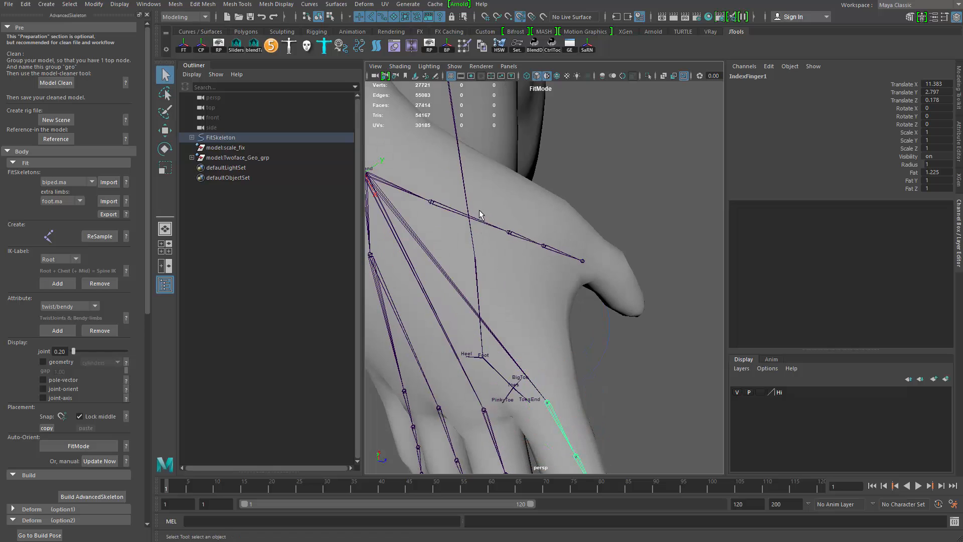
- Reposition the ThumbFinger1 joint at the base of the thumb
{"action": "middle_click_drag", "start_coordinate": [430, 226], "coordinate": [470, 296], "text": "alt"}
{"action": "key", "text": "w"}
{"action": "left_click_drag", "start_coordinate": [471, 296], "coordinate": [401, 243], "text": "alt"}
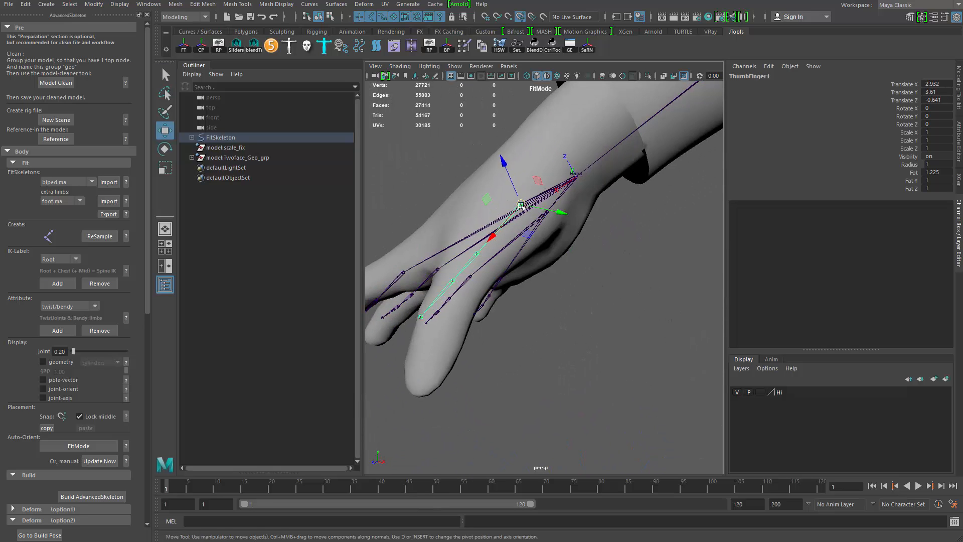
{"action": "left_click_drag", "start_coordinate": [521, 204], "coordinate": [515, 209]}
{"action": "mouse_move", "coordinate": [517, 242]}
{"action": "left_mouse_down", "text": "alt"}
{"action": "mouse_move", "coordinate": [550, 263]}
{"action": "mouse_move", "coordinate": [570, 252]}
{"action": "mouse_move", "coordinate": [523, 246]}
{"action": "left_mouse_up", "text": "alt"}
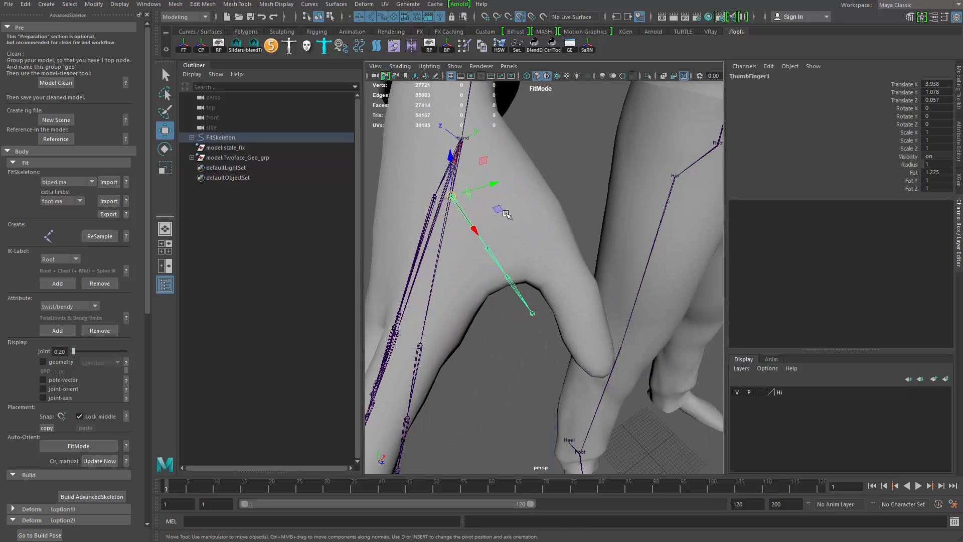
{"action": "key", "text": "ctrl+z"}
{"action": "left_click_drag", "start_coordinate": [502, 185], "coordinate": [514, 192]}
{"action": "key", "text": "q"}
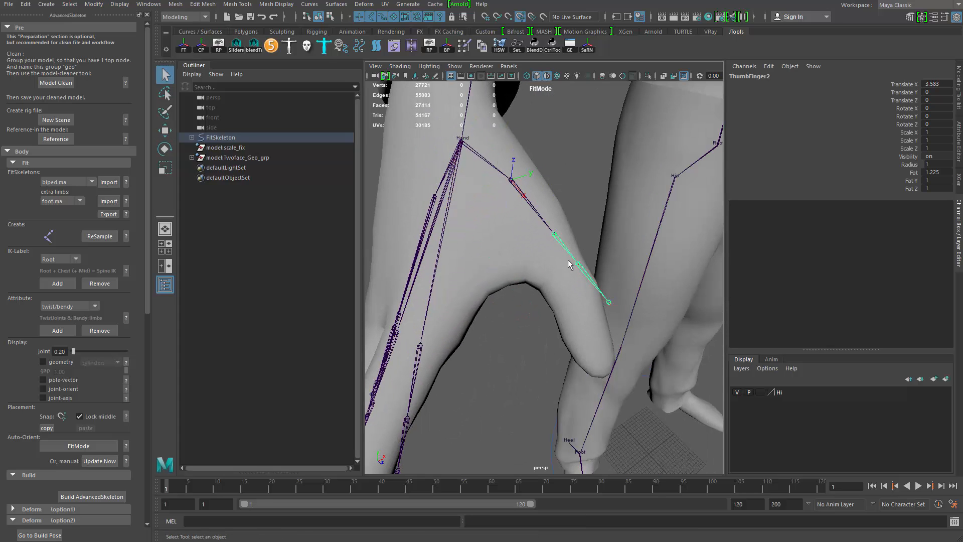
{"action": "key", "text": "e"}
{"action": "left_click_drag", "start_coordinate": [542, 270], "coordinate": [510, 147], "text": "alt"}
{"action": "key", "text": "ctrl+z"}
- Rotate and move the ThumbFinger1 joint inside the thumb's base
{"action": "key", "text": "q"}
{"action": "left_click", "coordinate": [521, 198]}
{"action": "key", "text": "e"}
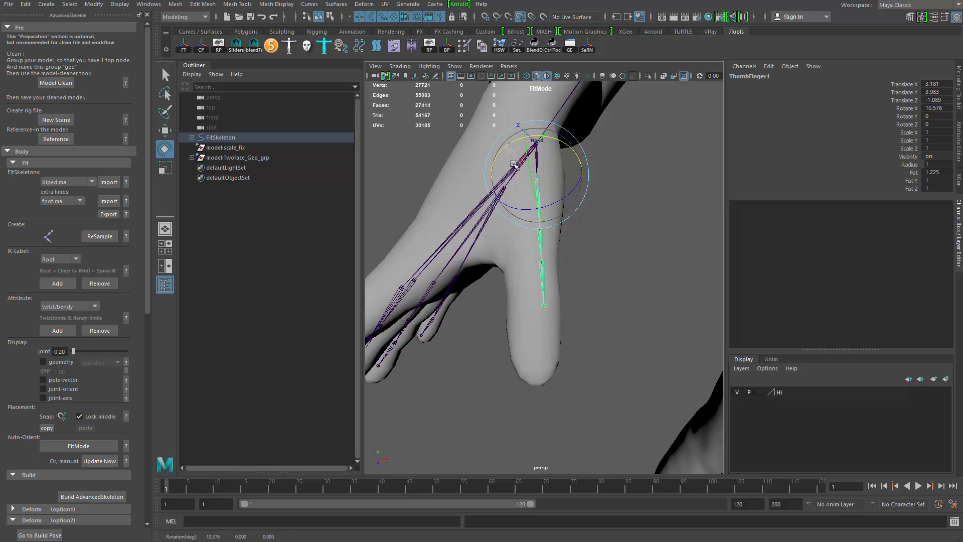
{"action": "key", "text": "w"}
{"action": "mouse_move", "coordinate": [538, 245]}
{"action": "left_mouse_down", "text": "alt"}
{"action": "mouse_move", "coordinate": [575, 265]}
{"action": "mouse_move", "coordinate": [553, 276]}
{"action": "mouse_move", "coordinate": [534, 237]}
{"action": "left_mouse_up", "text": "alt"}
{"action": "left_click", "coordinate": [546, 273]}
{"action": "left_click_drag", "start_coordinate": [554, 281], "coordinate": [580, 213], "text": "alt"}
{"action": "left_click", "coordinate": [537, 207]}
{"action": "left_click_drag", "start_coordinate": [574, 172], "coordinate": [570, 174]}
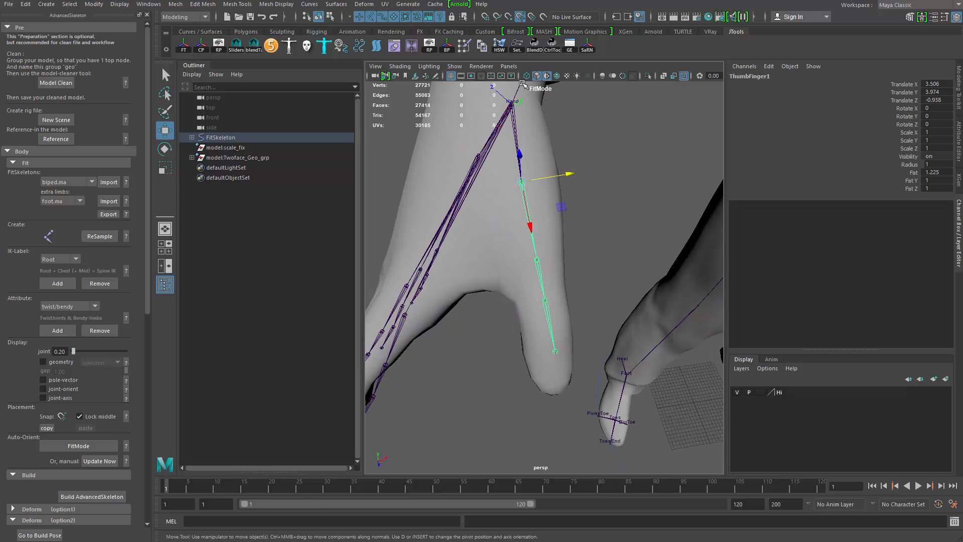
- Turn on Snap to Projected Center and snap the ThumbFinger1 joint into the middle of the thumb
{"action": "left_click", "coordinate": [521, 21]}
{"action": "left_click_drag", "start_coordinate": [522, 194], "coordinate": [420, 169], "text": "alt"}
{"action": "middle_click_drag", "start_coordinate": [420, 170], "coordinate": [391, 164], "text": "alt"}
{"action": "left_click_drag", "start_coordinate": [391, 164], "coordinate": [401, 168], "text": "alt"}
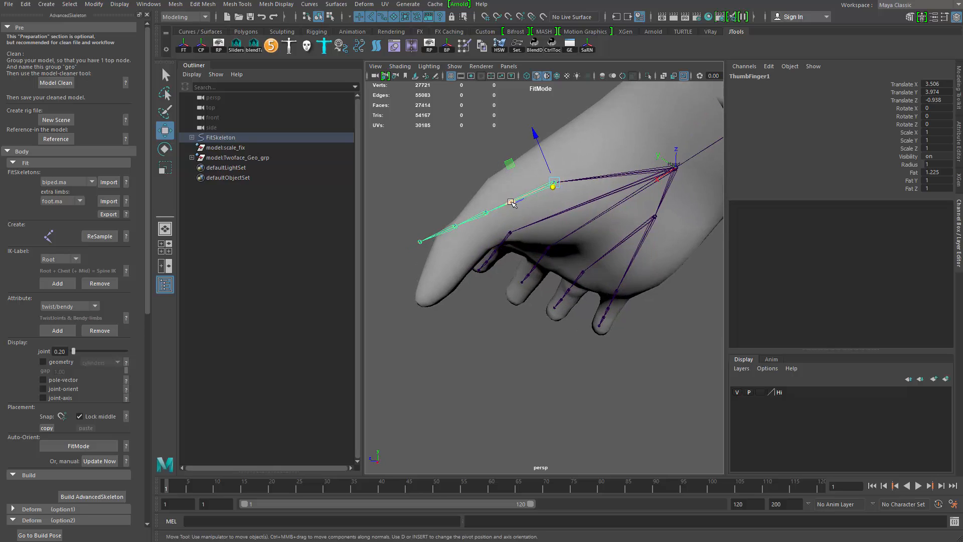
{"action": "left_click_drag", "start_coordinate": [510, 201], "coordinate": [584, 236]}
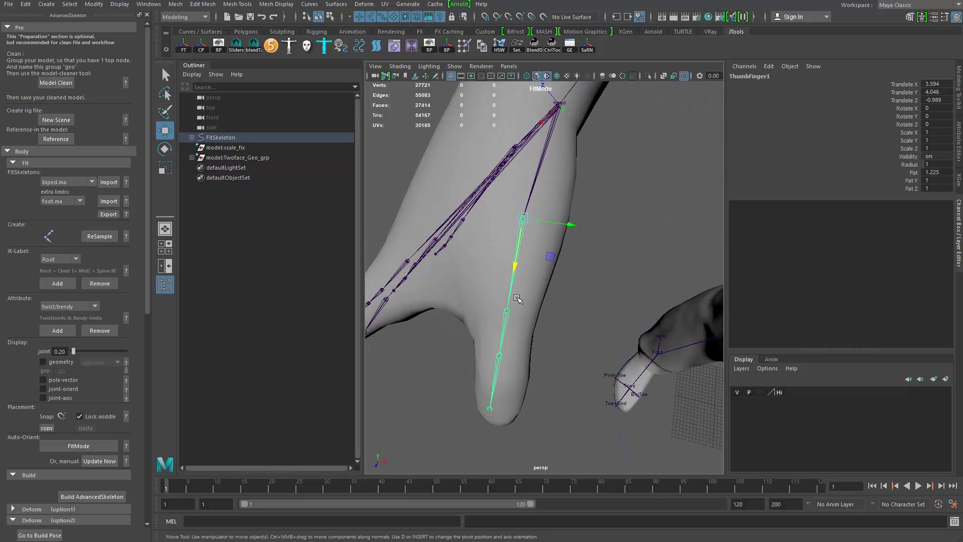
{"action": "left_click_drag", "start_coordinate": [511, 337], "coordinate": [634, 247], "text": "alt"}
- Rotate the ThumbFinger2 joint to follow the thumb
{"action": "left_click", "coordinate": [537, 318]}
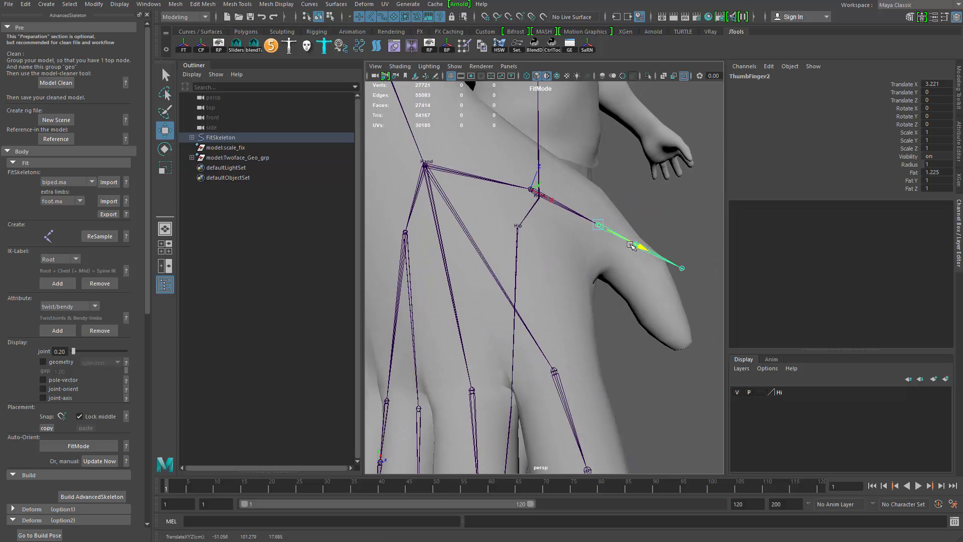
{"action": "key", "text": "e"}
{"action": "left_click_drag", "start_coordinate": [639, 205], "coordinate": [646, 220]}
- Move and rotate the ThumbFinger3 joint along the thumb's last segment
{"action": "key", "text": "q"}
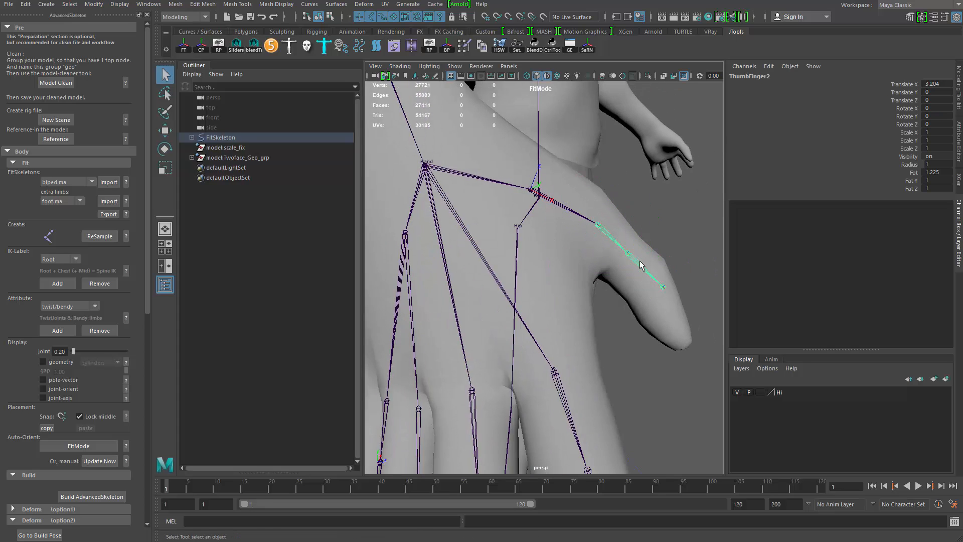
{"action": "left_click", "coordinate": [640, 265]}
{"action": "key", "text": "w"}
{"action": "left_click_drag", "start_coordinate": [637, 284], "coordinate": [672, 287], "text": "alt"}
{"action": "key", "text": "e"}
{"action": "left_click_drag", "start_coordinate": [692, 234], "coordinate": [695, 256]}
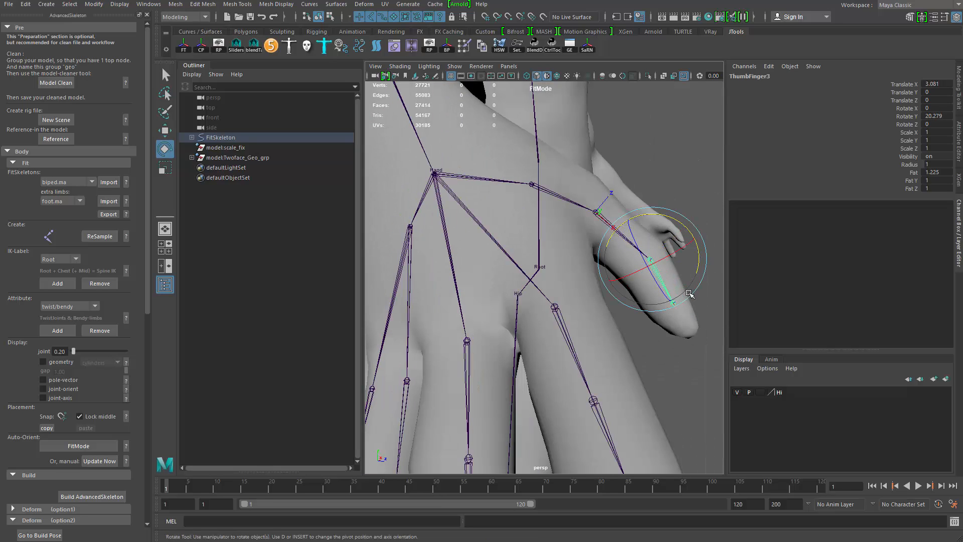
- Move the thumb's tip joint to the end of the thumb
{"action": "key", "text": "q"}
{"action": "left_click", "coordinate": [675, 304]}
{"action": "key", "text": "w"}
{"action": "left_click_drag", "start_coordinate": [696, 347], "coordinate": [649, 269]}
{"action": "right_click_drag", "start_coordinate": [649, 269], "coordinate": [562, 288], "text": "alt"}
- Move and rotate the IndexFinger1 joint along the index finger
{"action": "key", "text": "q"}
{"action": "left_click", "coordinate": [544, 309]}
{"action": "key", "text": "w"}
{"action": "left_click_drag", "start_coordinate": [544, 321], "coordinate": [592, 339], "text": "alt"}
{"action": "middle_click_drag", "start_coordinate": [592, 338], "coordinate": [568, 277], "text": "alt"}
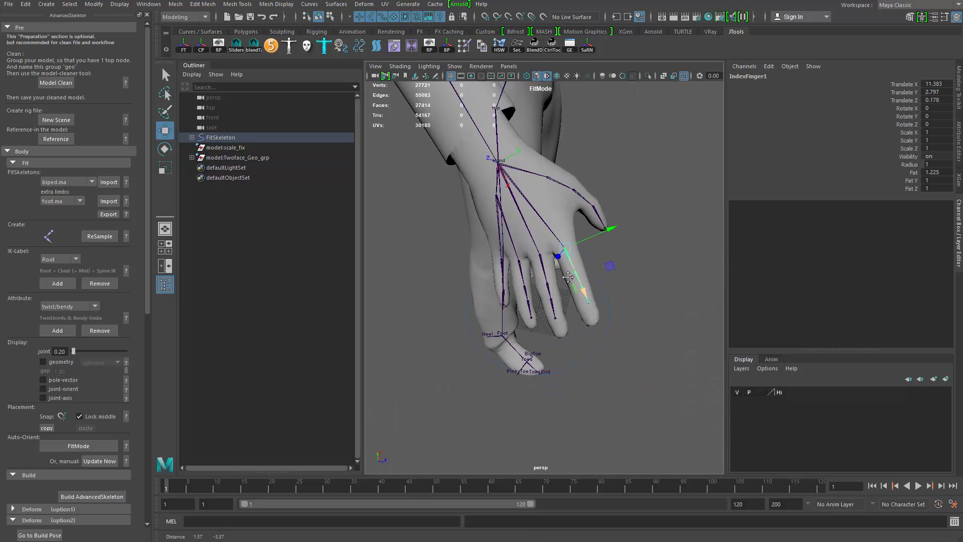
{"action": "right_click_drag", "start_coordinate": [568, 277], "coordinate": [622, 306], "text": "alt"}
{"action": "left_click_drag", "start_coordinate": [622, 306], "coordinate": [494, 241], "text": "alt"}
{"action": "key", "text": "e"}
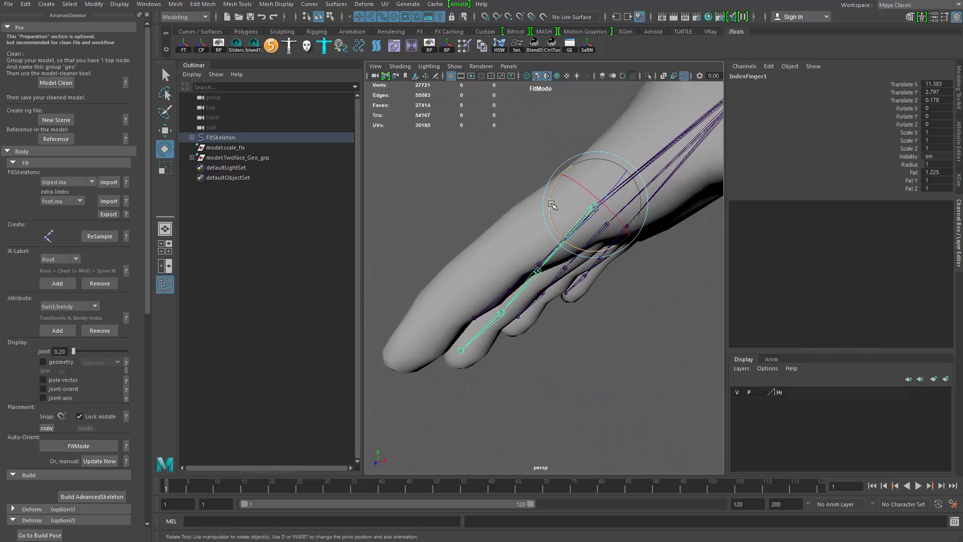
{"action": "mouse_move", "coordinate": [551, 205]}
{"action": "left_mouse_down"}
{"action": "mouse_move", "coordinate": [550, 189]}
{"action": "mouse_move", "coordinate": [540, 191]}
{"action": "mouse_move", "coordinate": [545, 207]}
{"action": "left_mouse_up"}
- Rotate and move the IndexFinger3 joint to the index finger's last knuckle
{"action": "left_click", "coordinate": [485, 264]}
{"action": "left_click", "coordinate": [477, 285]}
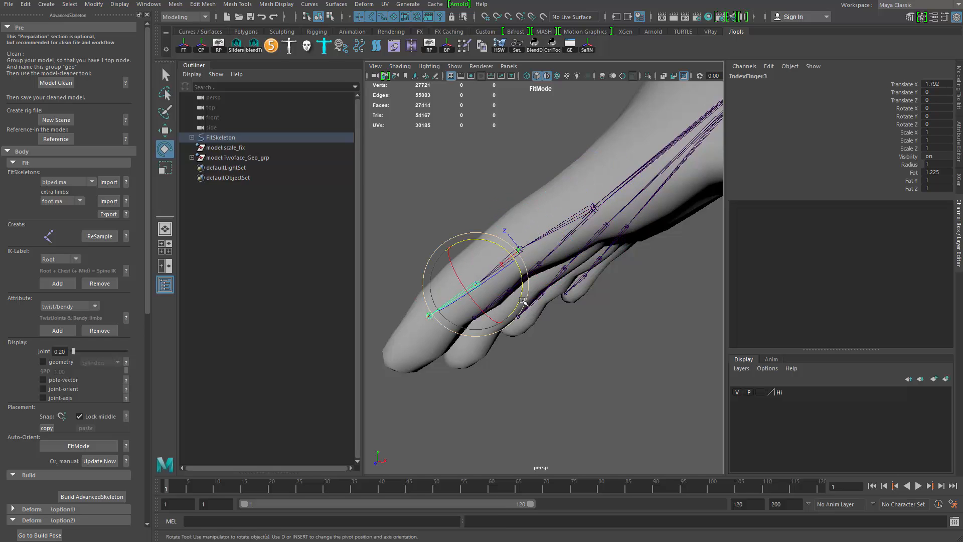
{"action": "left_click_drag", "start_coordinate": [521, 301], "coordinate": [520, 285]}
{"action": "key", "text": "w"}
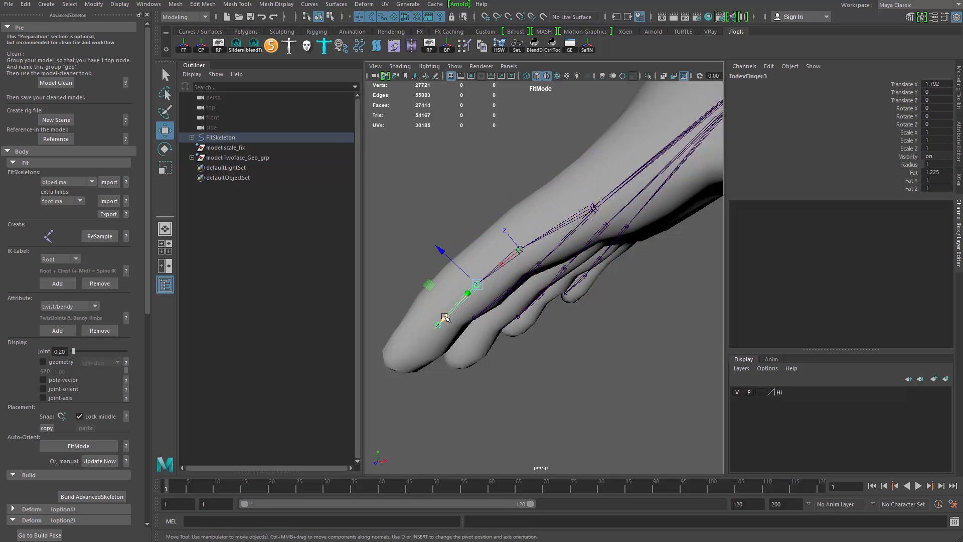
{"action": "left_click_drag", "start_coordinate": [445, 316], "coordinate": [417, 346]}
{"action": "key", "text": "q"}
{"action": "left_click", "coordinate": [487, 283]}
{"action": "key", "text": "w"}
{"action": "left_click_drag", "start_coordinate": [482, 285], "coordinate": [473, 293]}
- Move the IndexFinger4 joint to the tip of the index finger
{"action": "key", "text": "q"}
{"action": "left_click", "coordinate": [427, 337]}
{"action": "key", "text": "w"}
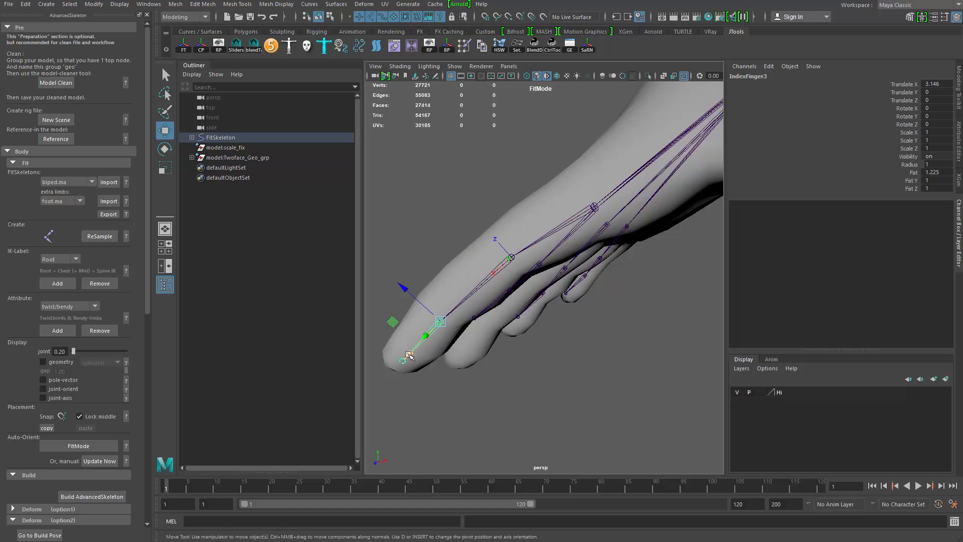
{"action": "left_click_drag", "start_coordinate": [409, 356], "coordinate": [377, 396]}
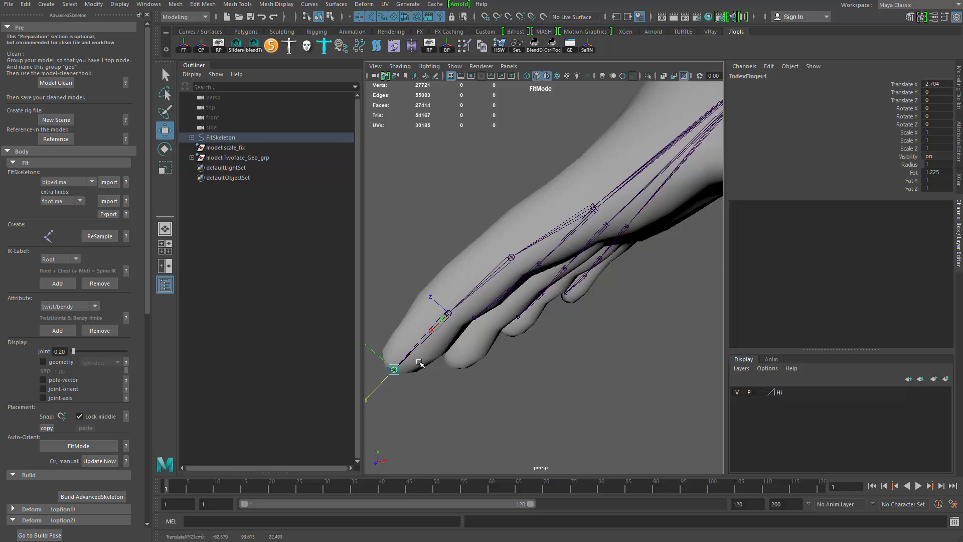
{"action": "left_click_drag", "start_coordinate": [420, 362], "coordinate": [604, 296], "text": "alt"}
- Adjust the MiddleFinger2 joint and the next middle-finger joint along the middle finger
{"action": "key", "text": "q"}
{"action": "left_click", "coordinate": [514, 242]}
{"action": "left_click_drag", "start_coordinate": [515, 240], "coordinate": [583, 234], "text": "alt"}
{"action": "key", "text": "e"}
{"action": "left_click", "coordinate": [538, 240]}
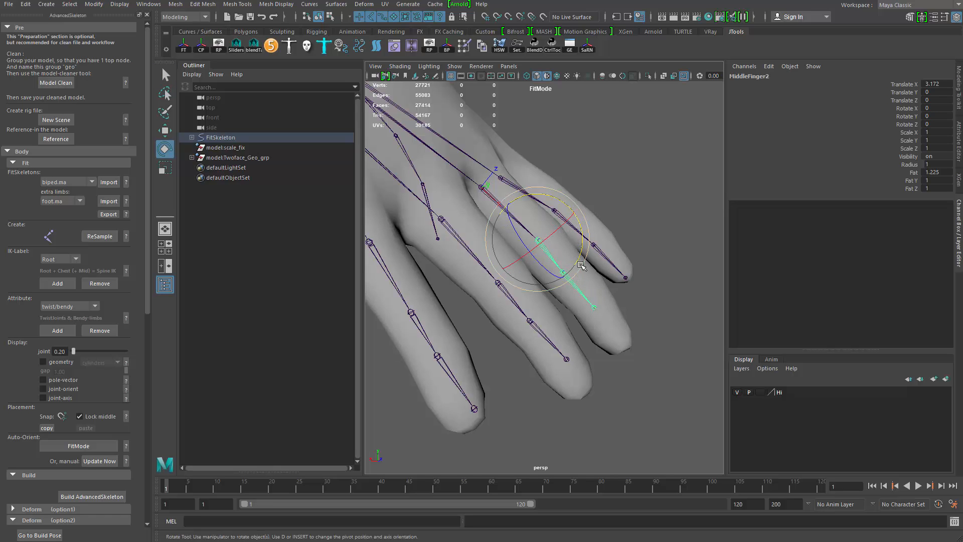
{"action": "key", "text": "q"}
{"action": "left_click", "coordinate": [578, 289]}
{"action": "key", "text": "w"}
{"action": "left_click_drag", "start_coordinate": [591, 302], "coordinate": [611, 327]}
- Rotate the MiddleFinger3 joint to follow the middle finger's tip segment
{"action": "left_click", "coordinate": [563, 273]}
{"action": "left_click", "coordinate": [567, 276]}
{"action": "key", "text": "e"}
{"action": "left_click_drag", "start_coordinate": [590, 244], "coordinate": [614, 321]}
{"action": "key", "text": "q"}
{"action": "key", "text": "e"}
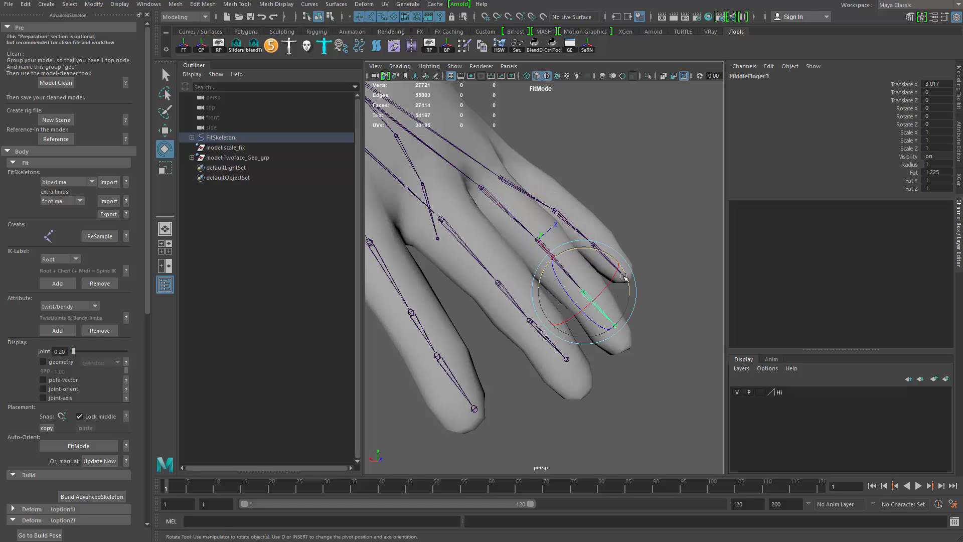
{"action": "left_click_drag", "start_coordinate": [622, 277], "coordinate": [627, 284]}
- Move the MiddleFinger4 joint to the tip of the middle finger
{"action": "key", "text": "q"}
{"action": "left_click", "coordinate": [610, 332]}
{"action": "key", "text": "w"}
{"action": "left_click_drag", "start_coordinate": [639, 370], "coordinate": [643, 378]}
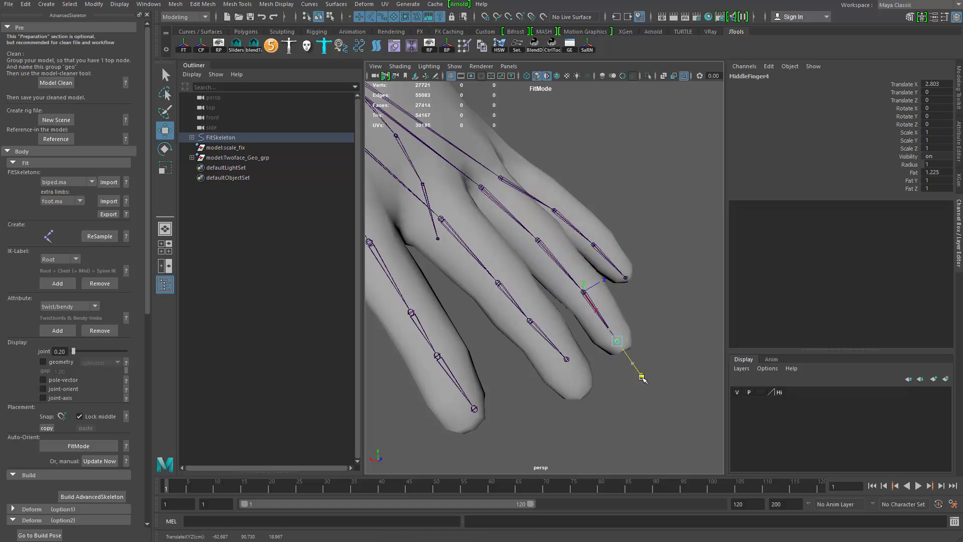
{"action": "left_click_drag", "start_coordinate": [617, 327], "coordinate": [609, 355], "text": "alt"}
{"action": "middle_click_drag", "start_coordinate": [609, 354], "coordinate": [654, 355], "text": "alt"}
- Rotate the RingFinger1 joint to line up with the ring finger
{"action": "left_click", "coordinate": [522, 275]}
{"action": "key", "text": "e"}
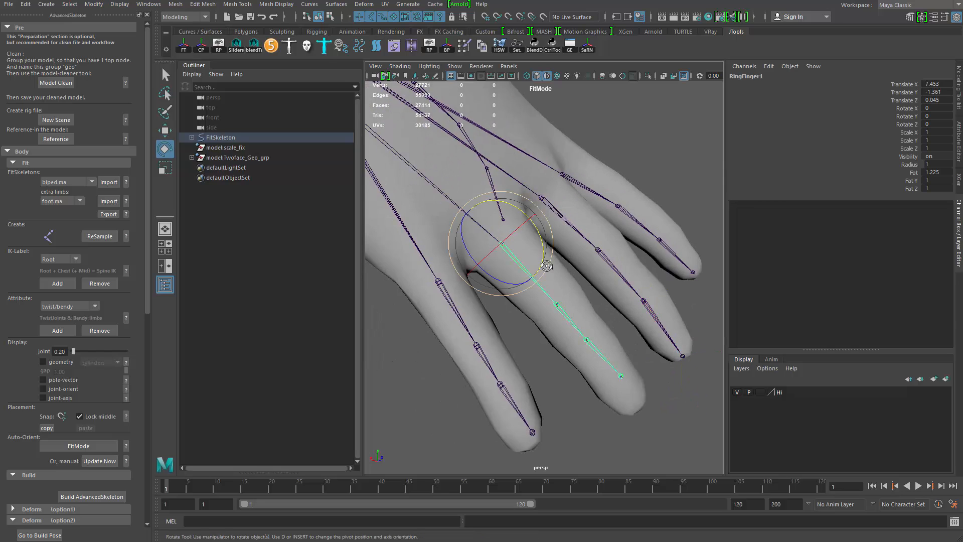
{"action": "left_click_drag", "start_coordinate": [546, 261], "coordinate": [576, 221], "text": "alt"}
{"action": "key", "text": "q"}
{"action": "left_click", "coordinate": [596, 307]}
{"action": "key", "text": "e"}
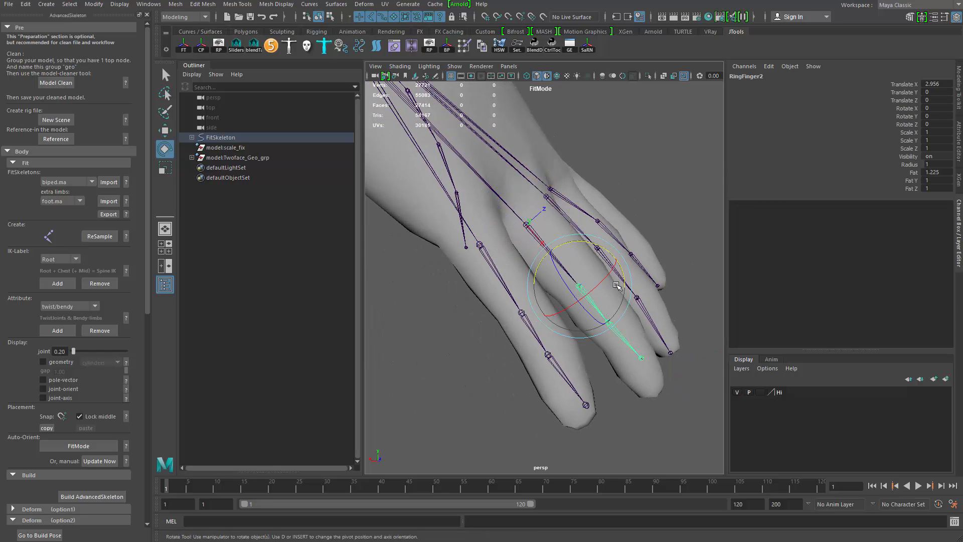
{"action": "key", "text": "q"}
{"action": "left_click", "coordinate": [558, 261]}
{"action": "key", "text": "e"}
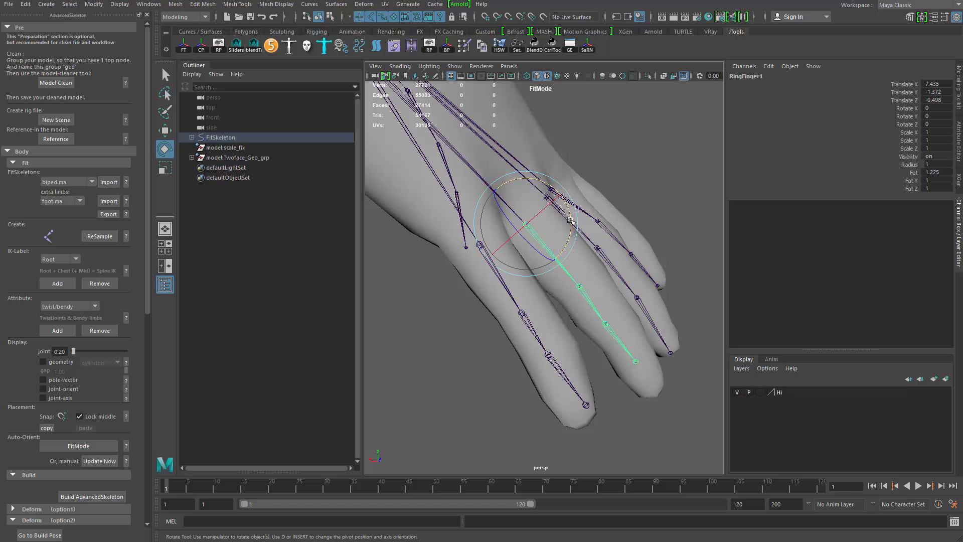
{"action": "left_click_drag", "start_coordinate": [569, 217], "coordinate": [572, 217]}
- Move the RingFinger4 joint to the tip of the ring finger
{"action": "key", "text": "q"}
{"action": "left_click", "coordinate": [638, 362]}
{"action": "key", "text": "e"}
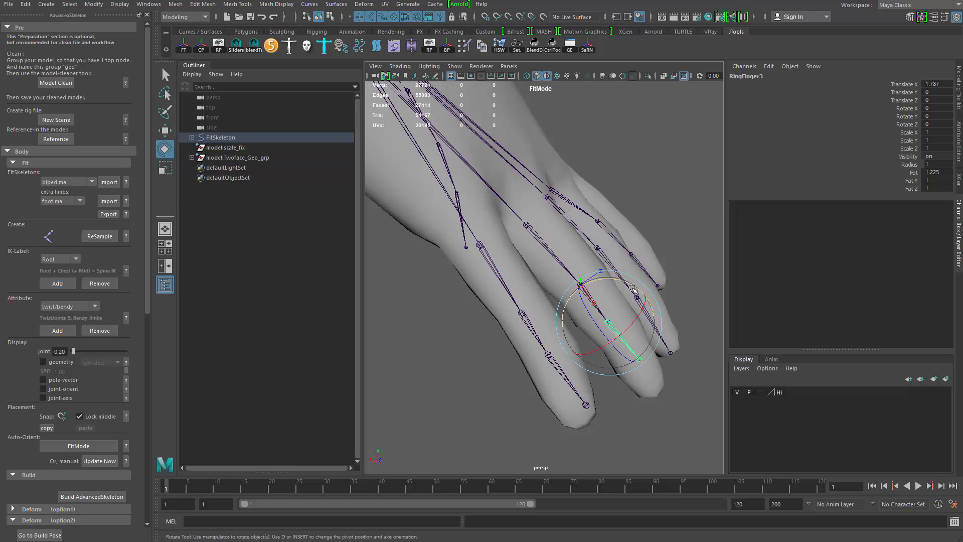
{"action": "key", "text": "q"}
{"action": "left_click", "coordinate": [631, 362]}
{"action": "key", "text": "w"}
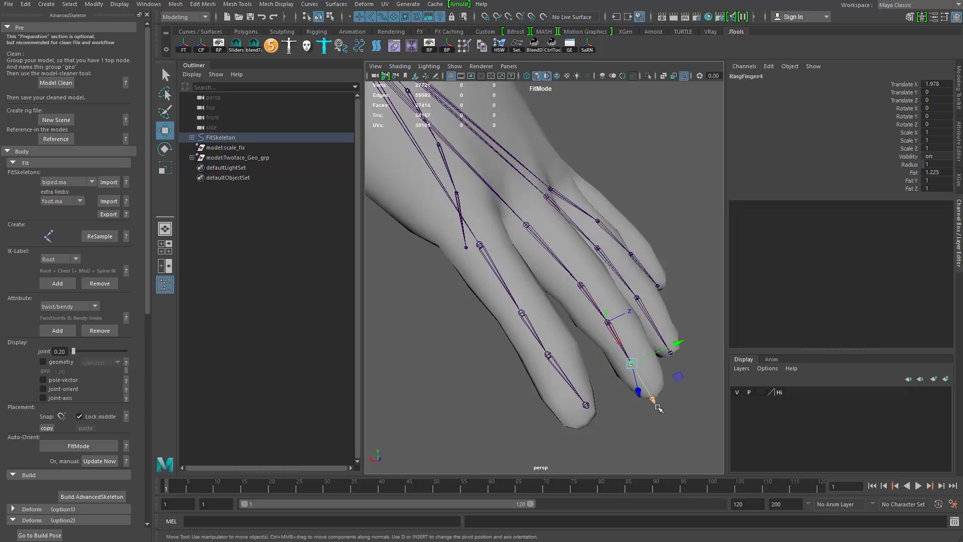
{"action": "left_click_drag", "start_coordinate": [631, 363], "coordinate": [653, 400]}
- Adjust the RingFinger2 joint's position along the ring finger
{"action": "left_click", "coordinate": [622, 352]}
{"action": "left_click", "coordinate": [594, 307]}
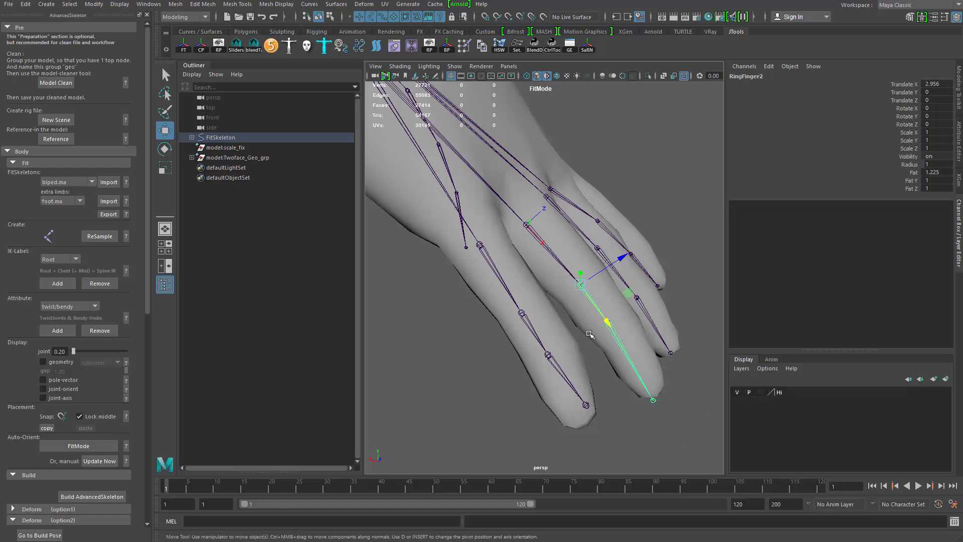
{"action": "key", "text": "r"}
{"action": "key", "text": "q"}
{"action": "key", "text": "w"}
{"action": "key", "text": "q"}
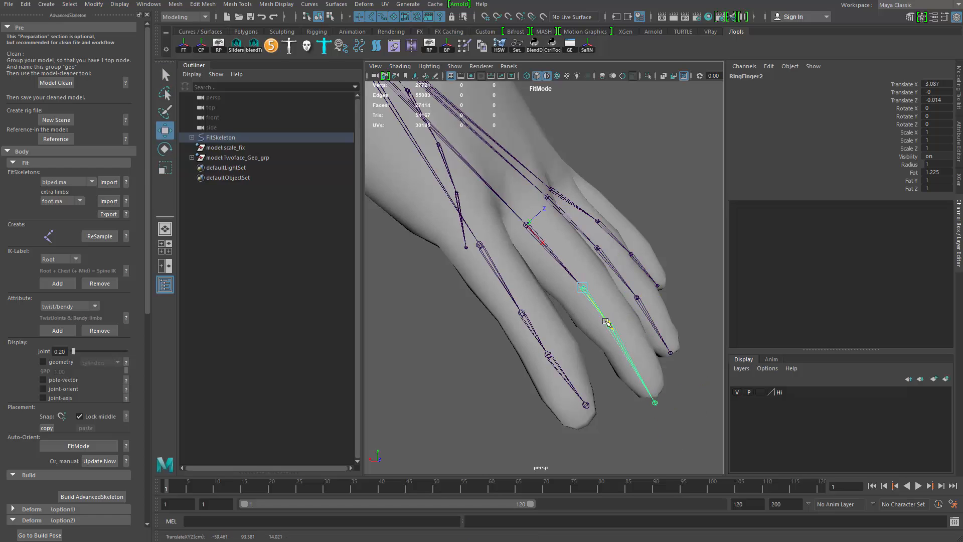
- Refine the RingFinger4 joint's position at the ring fingertip
{"action": "left_click", "coordinate": [627, 356]}
{"action": "key", "text": "w"}
{"action": "left_click_drag", "start_coordinate": [635, 361], "coordinate": [637, 371]}
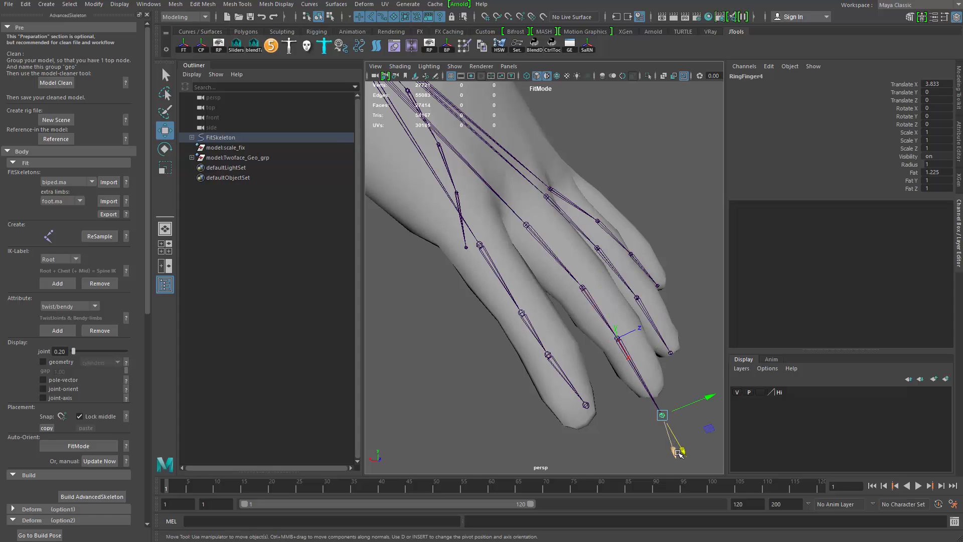
{"action": "left_click_drag", "start_coordinate": [678, 453], "coordinate": [667, 433]}
{"action": "middle_click_drag", "start_coordinate": [527, 360], "coordinate": [585, 316], "text": "alt"}
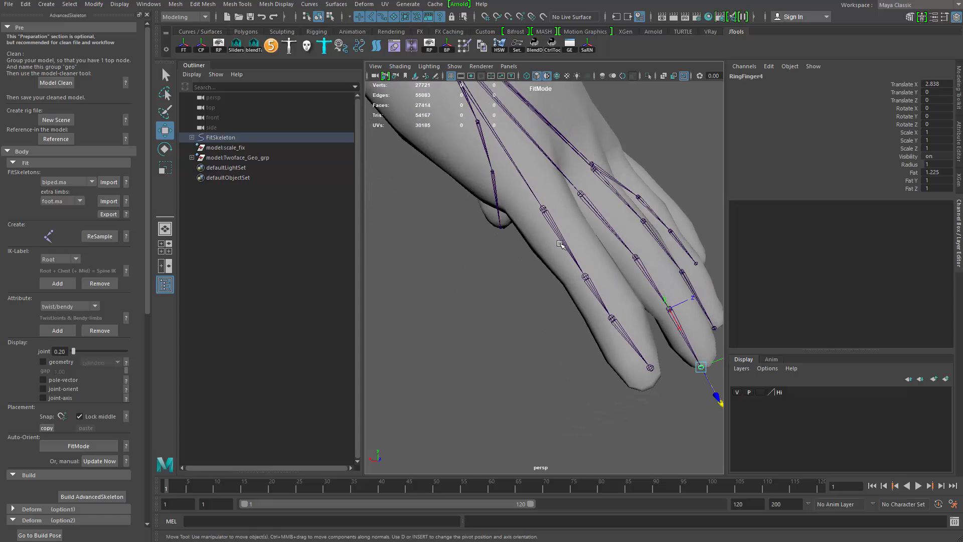
- Move the PinkyFinger1 joint along the little finger
{"action": "left_click", "coordinate": [561, 244]}
{"action": "key", "text": "e"}
{"action": "key", "text": "q"}
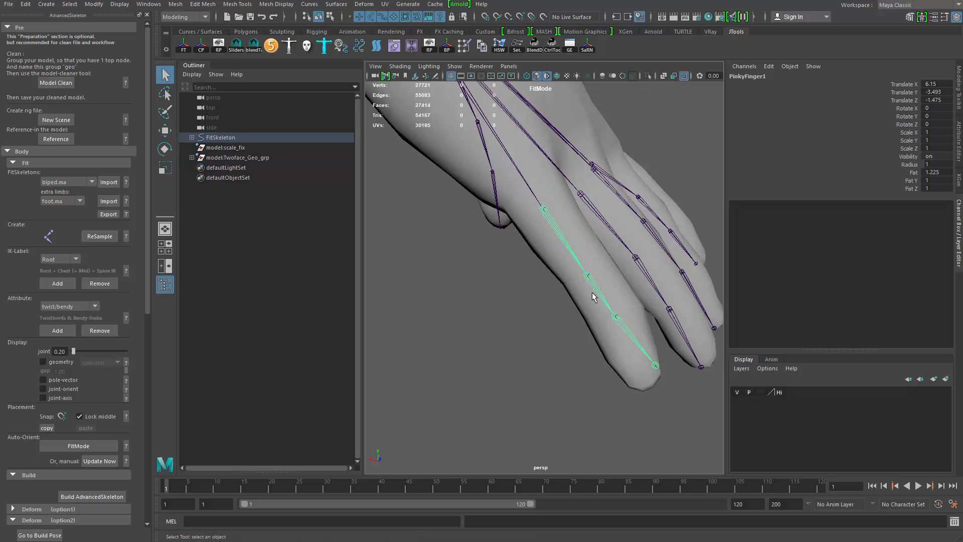
{"action": "key", "text": "w"}
{"action": "left_click_drag", "start_coordinate": [614, 316], "coordinate": [654, 314]}
- Move the PinkyFinger3 joint along the little finger's last knuckle
{"action": "key", "text": "q"}
{"action": "left_click", "coordinate": [630, 335]}
{"action": "key", "text": "e"}
{"action": "key", "text": "q"}
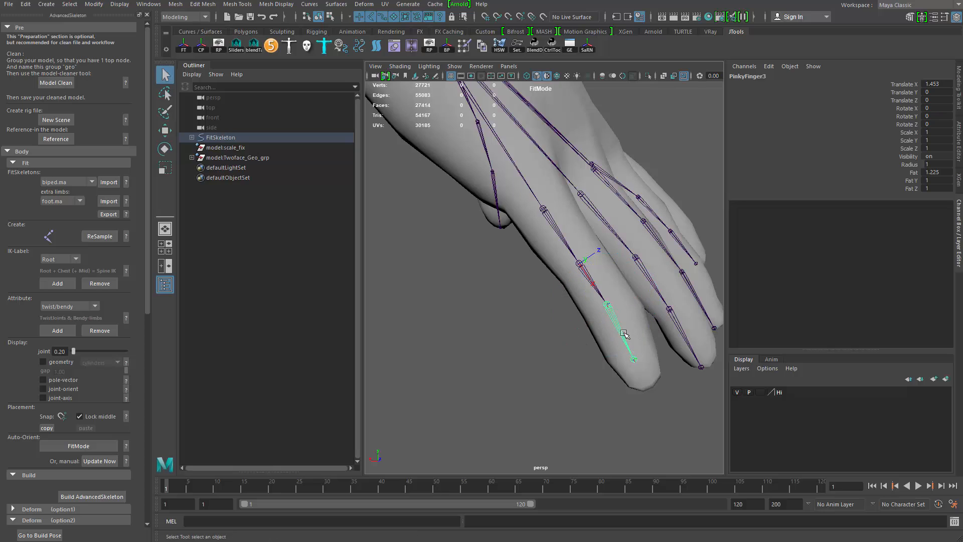
{"action": "key", "text": "w"}
{"action": "left_click_drag", "start_coordinate": [629, 351], "coordinate": [638, 369]}
- Move the PinkyFinger4 joint to the tip of the little finger
{"action": "key", "text": "q"}
{"action": "left_click", "coordinate": [641, 374]}
{"action": "key", "text": "w"}
{"action": "left_click_drag", "start_coordinate": [660, 416], "coordinate": [666, 432]}
{"action": "right_click_drag", "start_coordinate": [663, 424], "coordinate": [535, 326], "text": "alt"}
{"action": "left_click_drag", "start_coordinate": [536, 326], "coordinate": [497, 363], "text": "alt"}
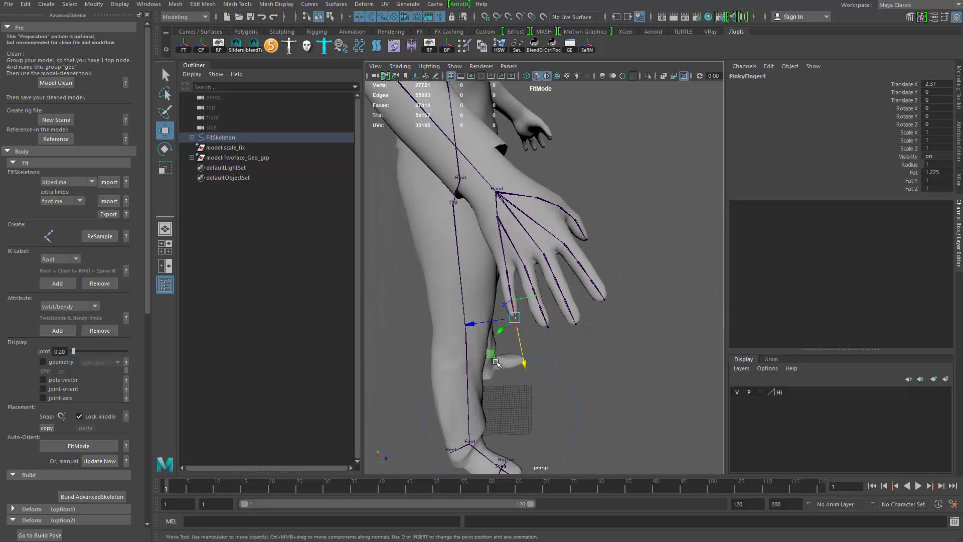
- Orbit around the model to inspect the whole fit skeleton's joint placement from several angles
{"action": "left_click", "coordinate": [626, 389]}
{"action": "left_click_drag", "start_coordinate": [627, 389], "coordinate": [500, 352], "text": "alt"}
{"action": "right_click_drag", "start_coordinate": [500, 352], "coordinate": [492, 242], "text": "alt"}
{"action": "middle_click_drag", "start_coordinate": [597, 251], "coordinate": [559, 368], "text": "alt"}
{"action": "left_click_drag", "start_coordinate": [537, 310], "coordinate": [467, 316], "text": "alt"}
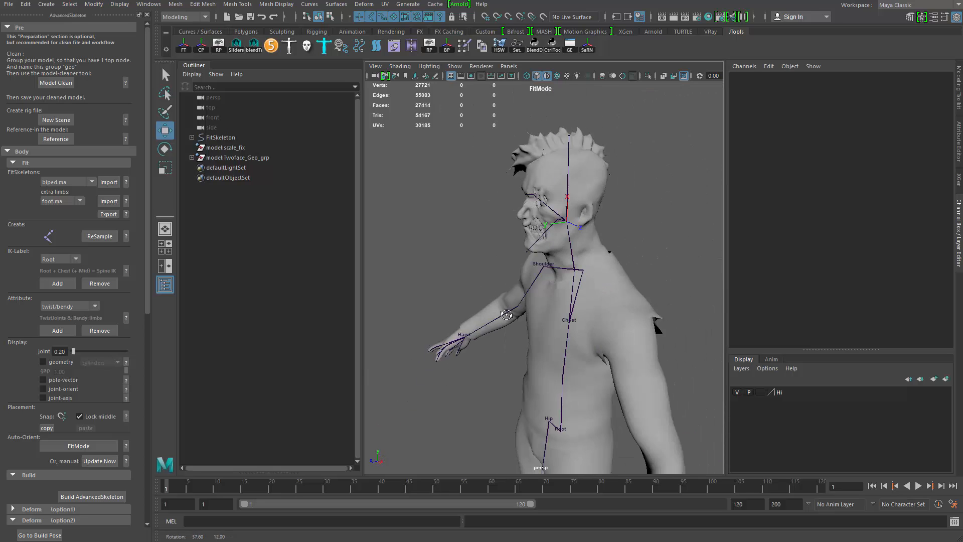
{"action": "mouse_move", "coordinate": [466, 317]}
{"action": "right_mouse_down", "text": "alt"}
{"action": "mouse_move", "coordinate": [544, 321]}
{"action": "mouse_move", "coordinate": [472, 313]}
{"action": "right_mouse_up", "text": "alt"}
{"action": "left_click_drag", "start_coordinate": [472, 314], "coordinate": [522, 313], "text": "alt"}
{"action": "right_click_drag", "start_coordinate": [521, 312], "coordinate": [479, 309], "text": "alt"}
{"action": "middle_click_drag", "start_coordinate": [479, 309], "coordinate": [486, 240], "text": "alt"}
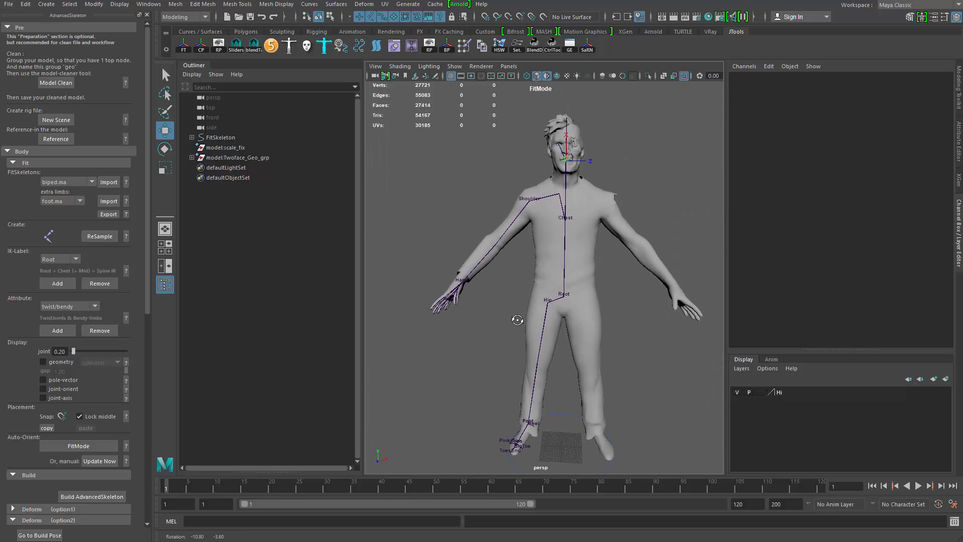
{"action": "left_click_drag", "start_coordinate": [516, 320], "coordinate": [504, 291], "text": "alt"}
{"action": "middle_click_drag", "start_coordinate": [504, 291], "coordinate": [501, 258], "text": "alt"}
{"action": "right_click_drag", "start_coordinate": [502, 258], "coordinate": [521, 282], "text": "alt"}
{"action": "mouse_move", "coordinate": [522, 281]}
{"action": "left_mouse_down", "text": "alt"}
{"action": "mouse_move", "coordinate": [501, 261]}
{"action": "mouse_move", "coordinate": [407, 250]}
{"action": "mouse_move", "coordinate": [505, 280]}
{"action": "left_mouse_up", "text": "alt"}
- Save the scene as fitting2.mb in the TwoFace scenes folder
{"action": "key", "text": "ctrl+shift+s"}
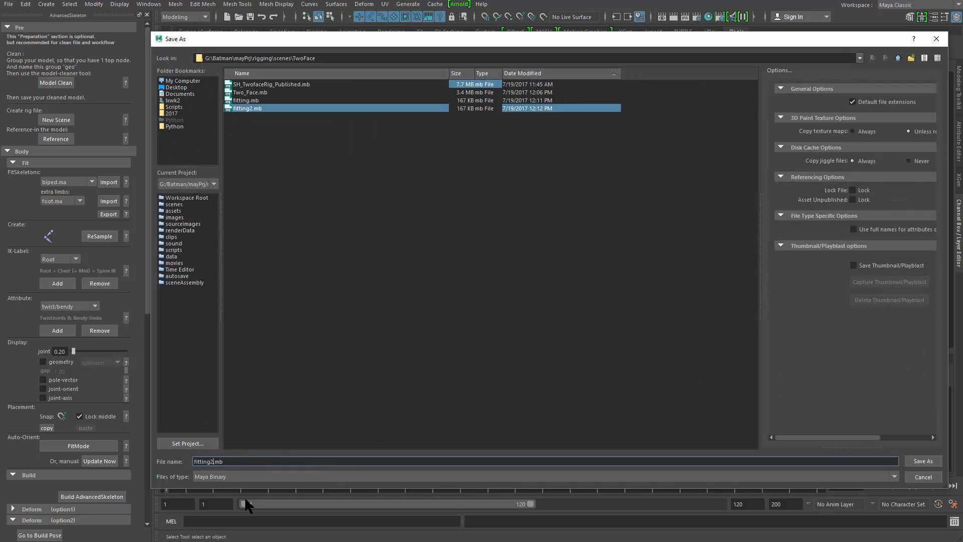
{"action": "key", "text": "Return"}
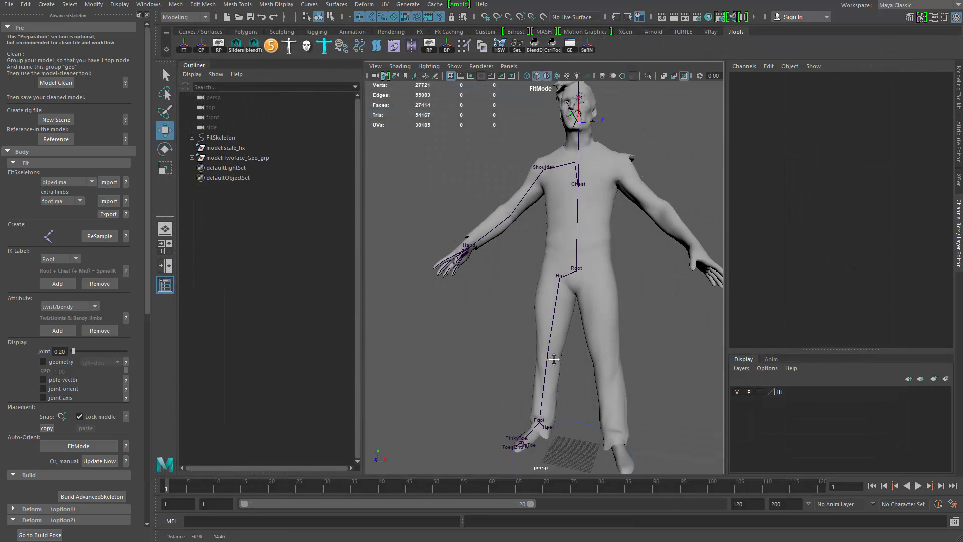
- Build the AdvancedSkeleton rig from the fit skeleton and orbit to view the generated controls
{"action": "right_click_drag", "start_coordinate": [554, 360], "coordinate": [515, 348], "text": "alt"}
{"action": "left_click_drag", "start_coordinate": [515, 348], "coordinate": [482, 361], "text": "alt"}
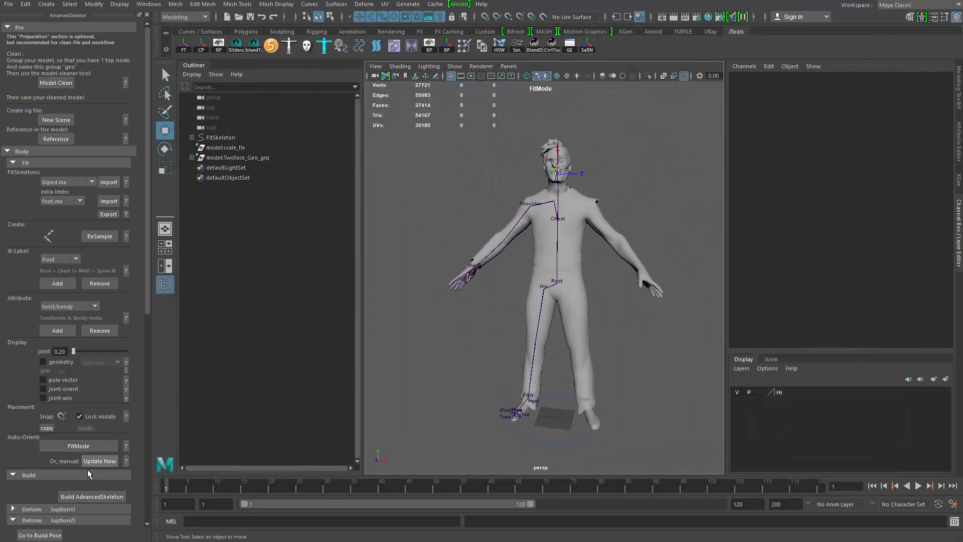
{"action": "left_click", "coordinate": [94, 498]}
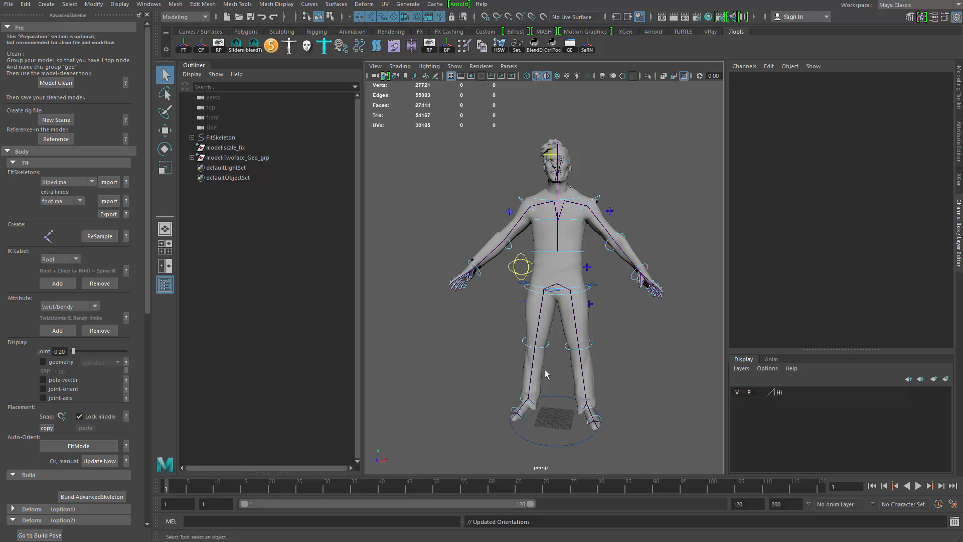
{"action": "left_click_drag", "start_coordinate": [543, 372], "coordinate": [517, 379], "text": "alt"}
{"action": "right_click_drag", "start_coordinate": [516, 386], "coordinate": [534, 468], "text": "alt"}
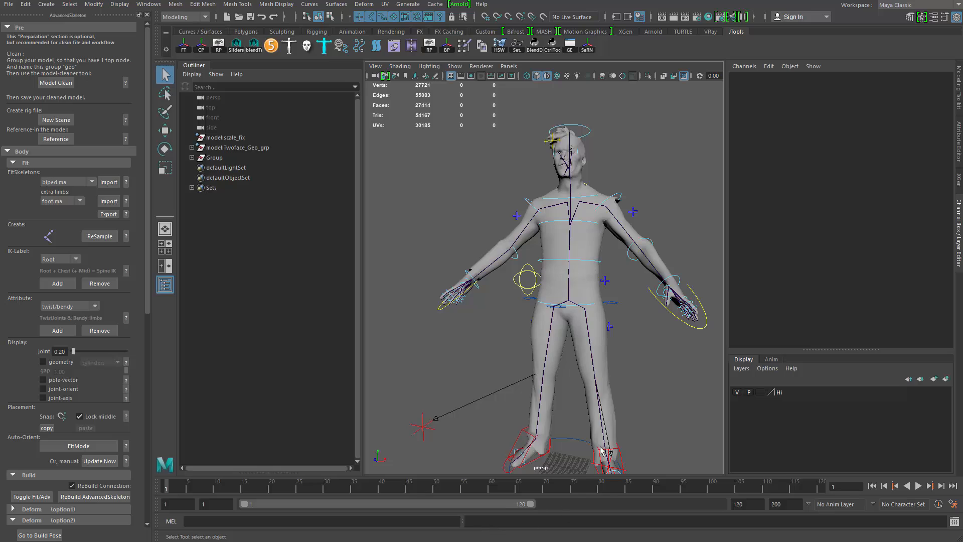